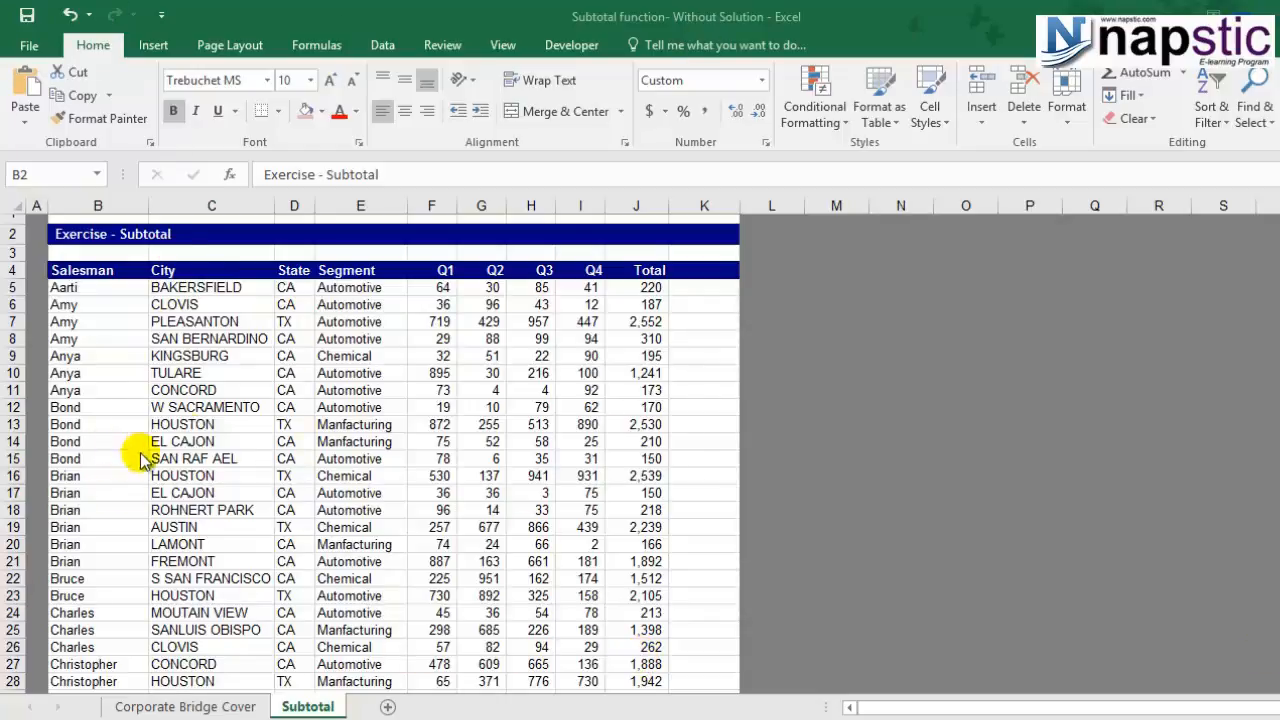
Examine the Salesman header and the first record's city, state, segment, Q1 and total values in row 5.
left_click(72, 270)
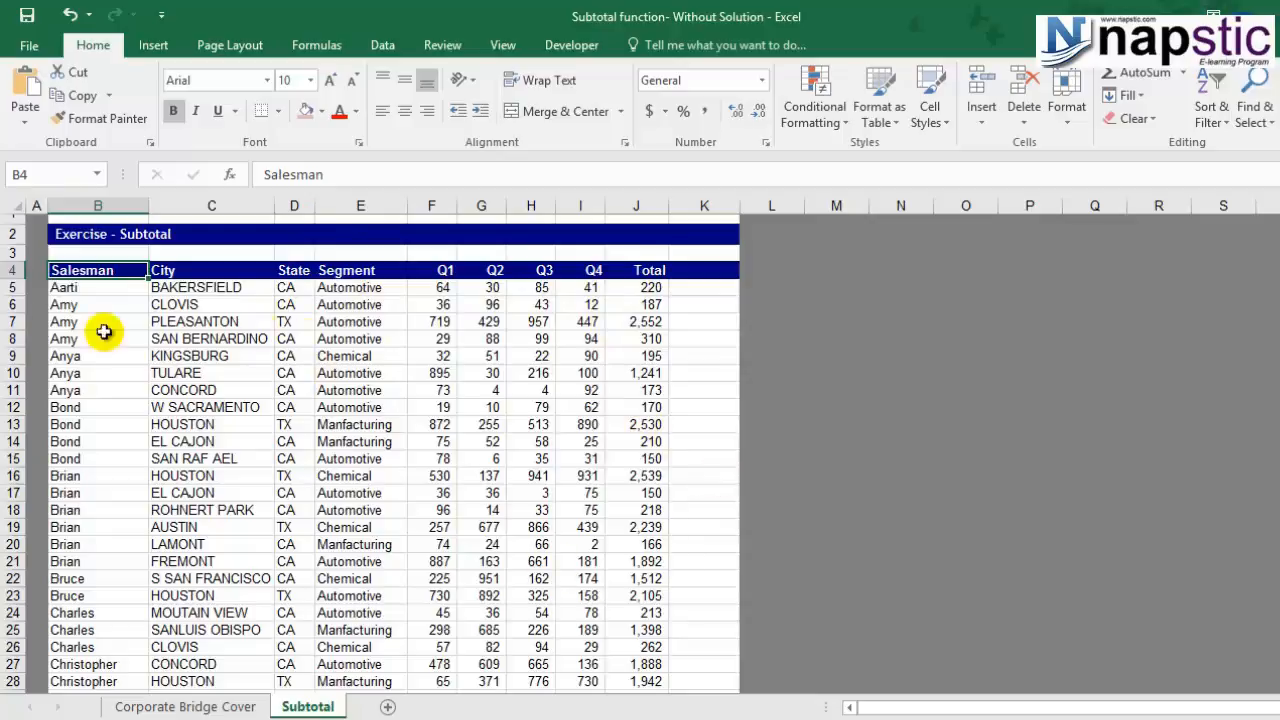
left_click(99, 286)
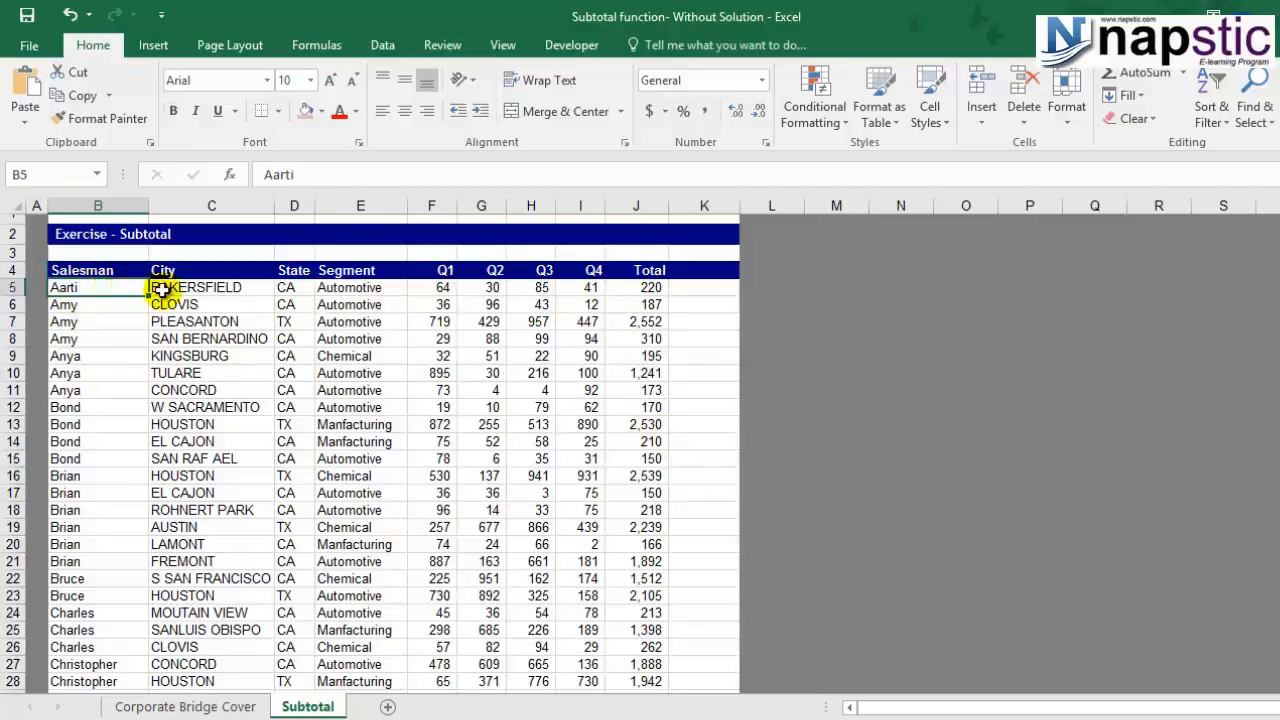
left_click(171, 289)
left_click(283, 288)
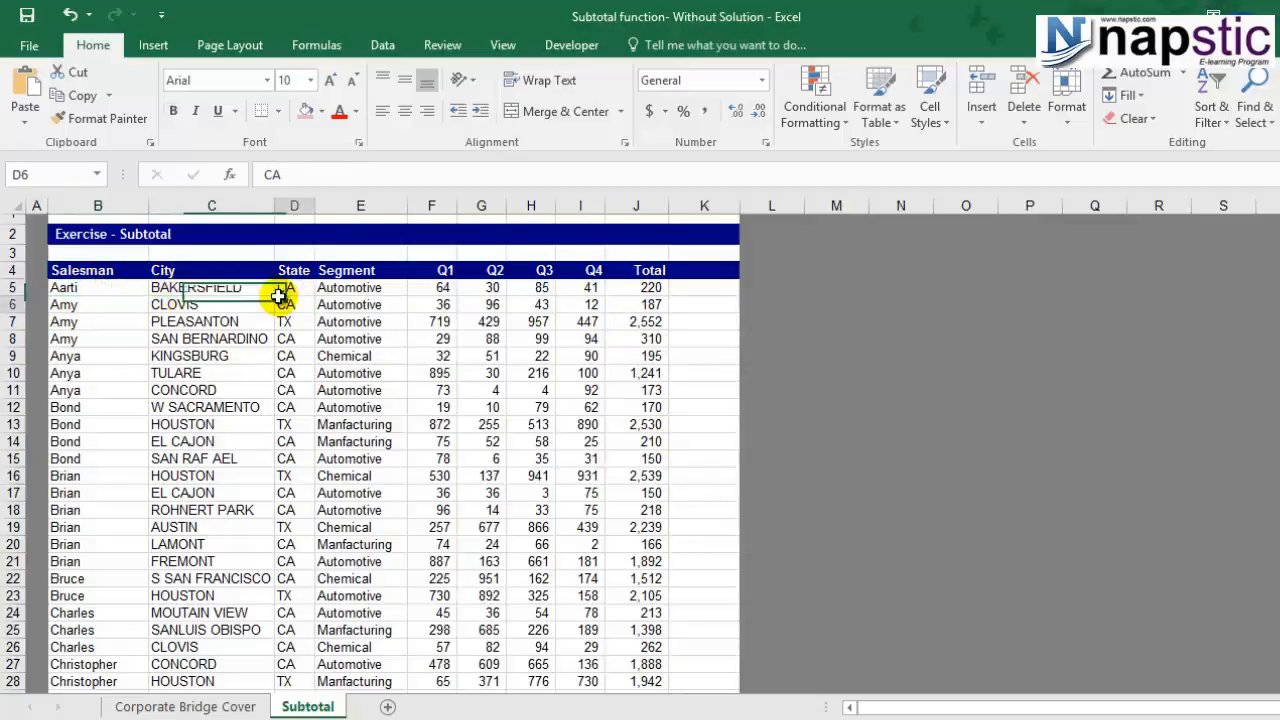
left_click(337, 287)
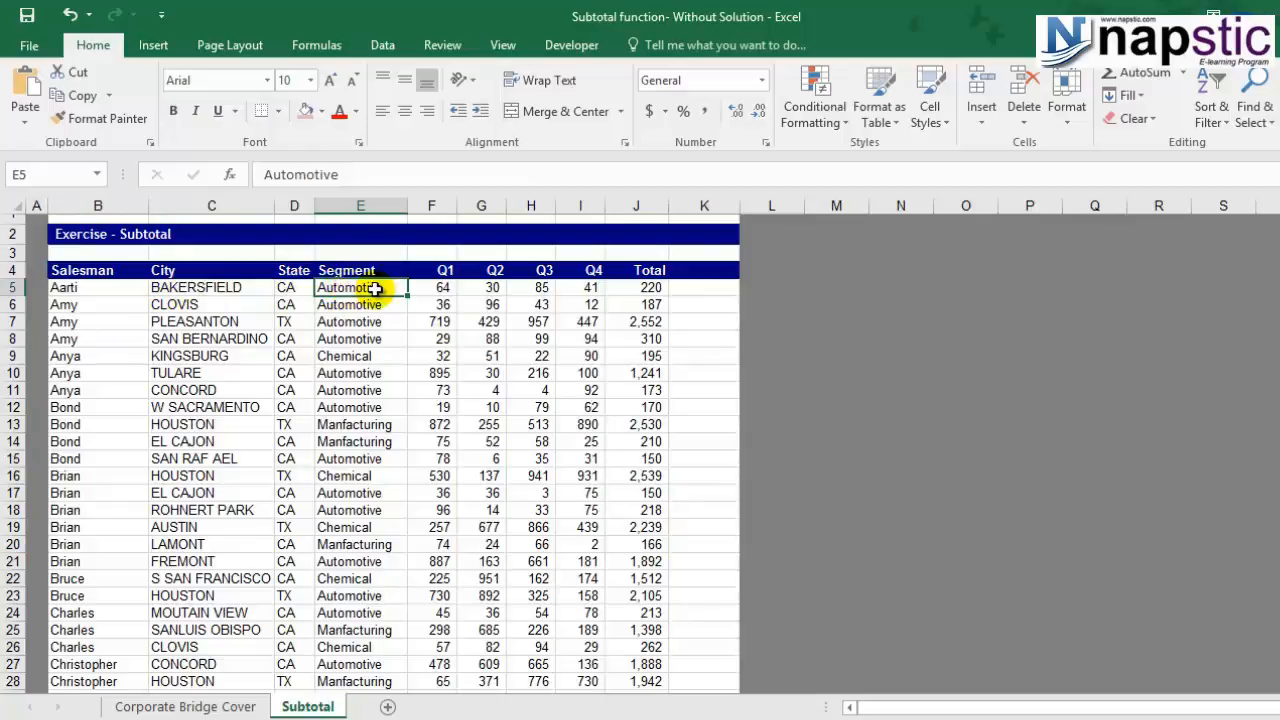
left_click(440, 289)
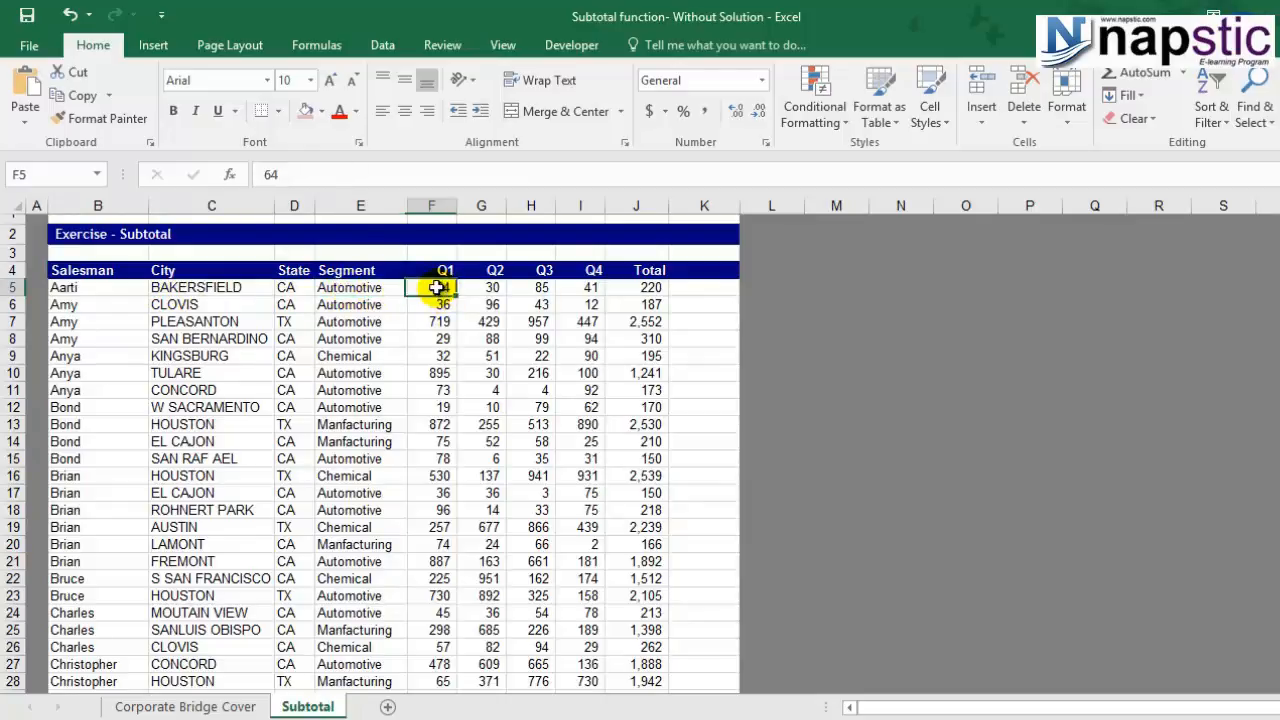
left_click(648, 288)
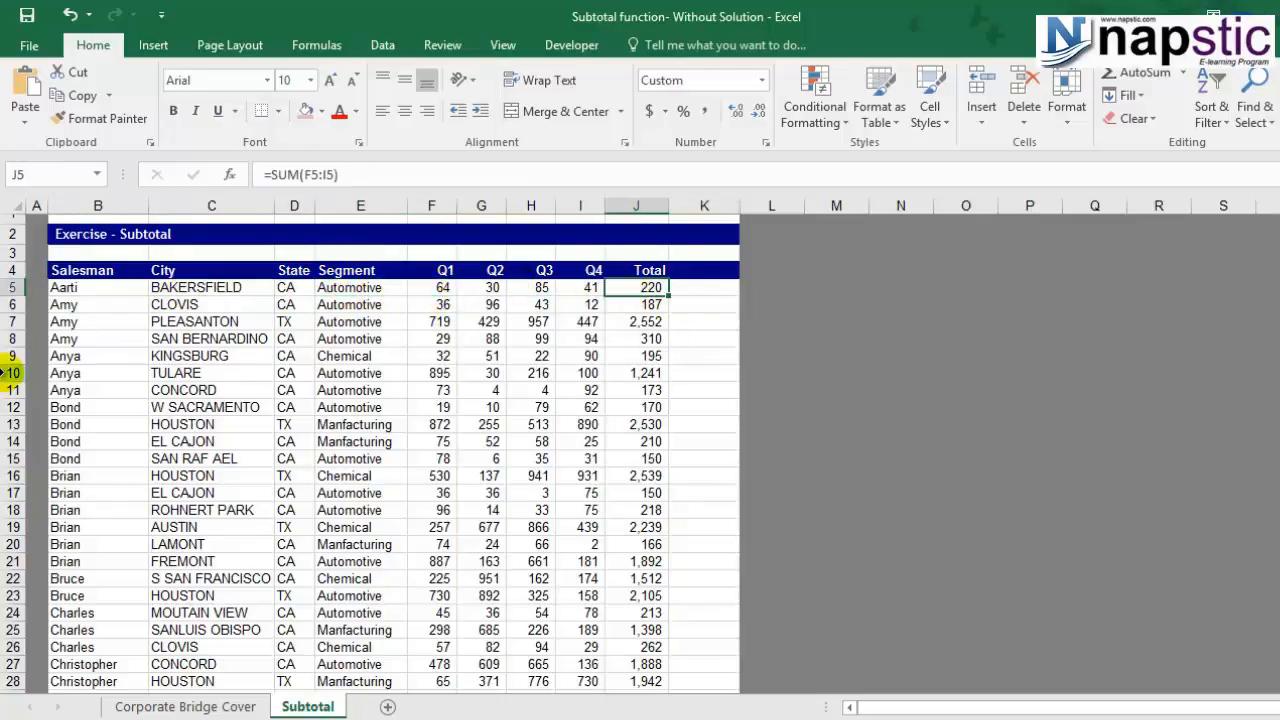
Examine the repeated salesman's records in rows 6 to 8 across city, segment, quarters and total, and check how far the table extends.
left_click(101, 304)
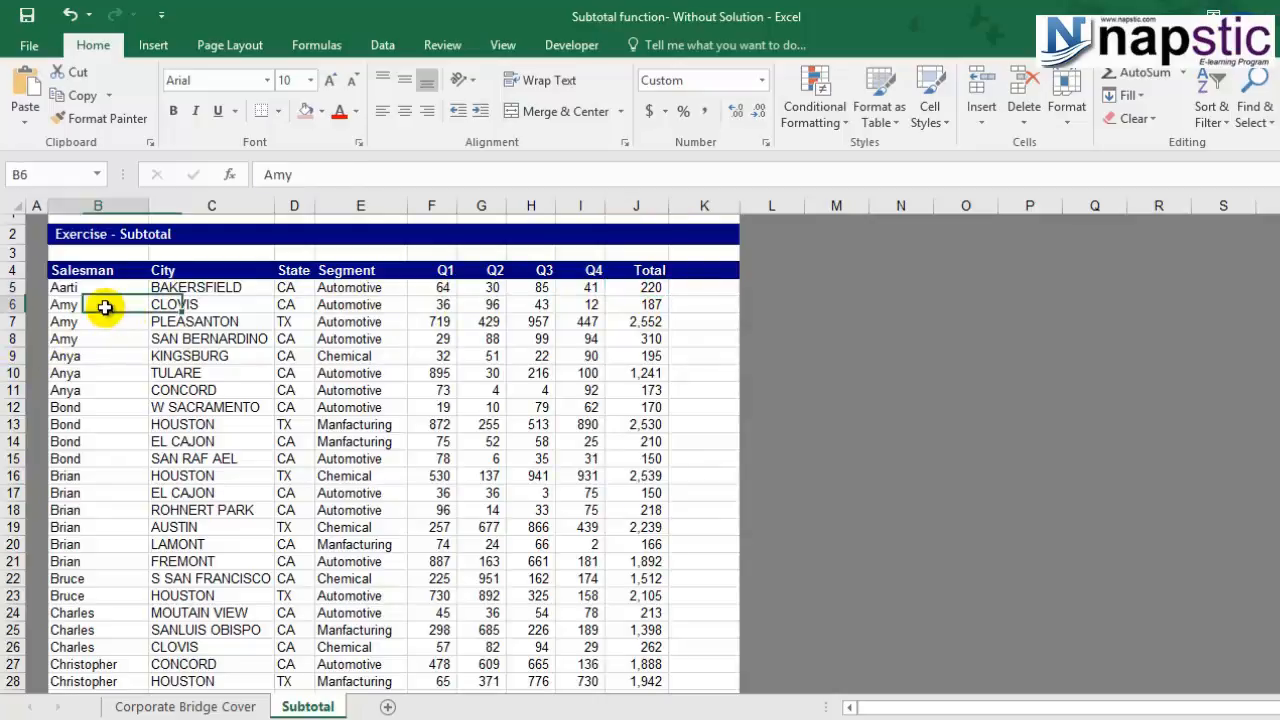
left_click(100, 320)
left_click(106, 337)
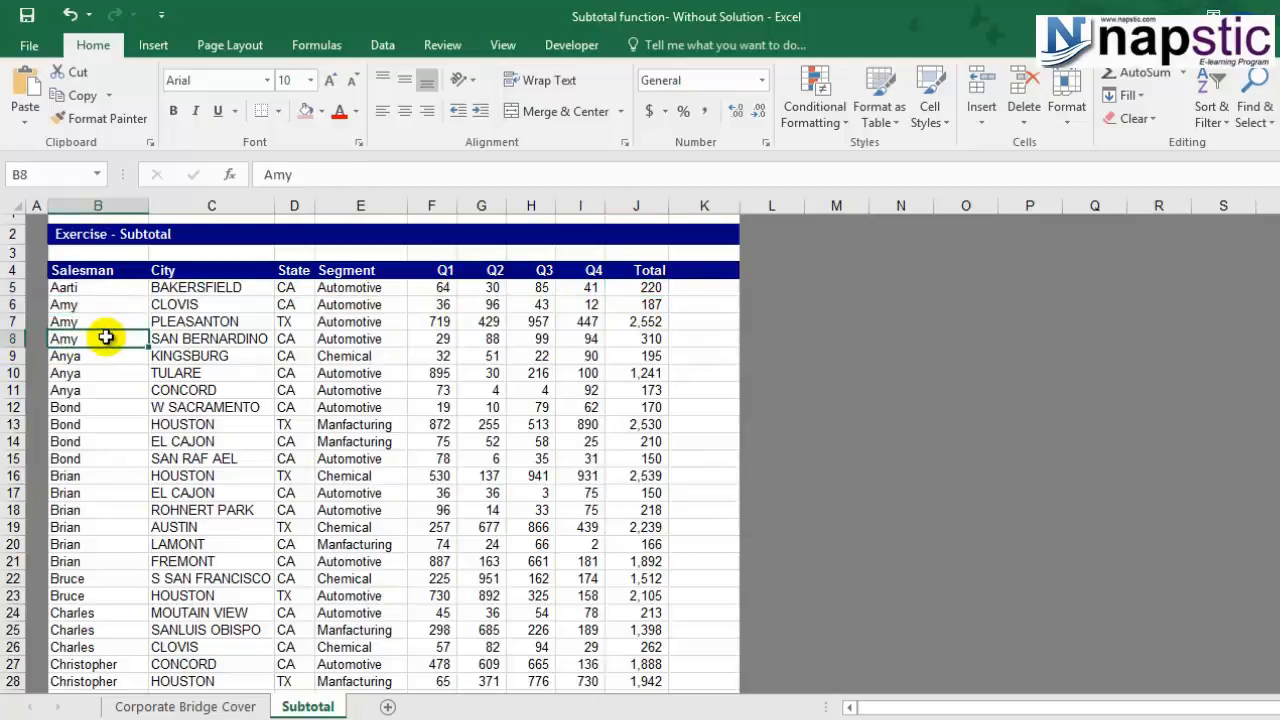
left_click(100, 320)
left_click(101, 302)
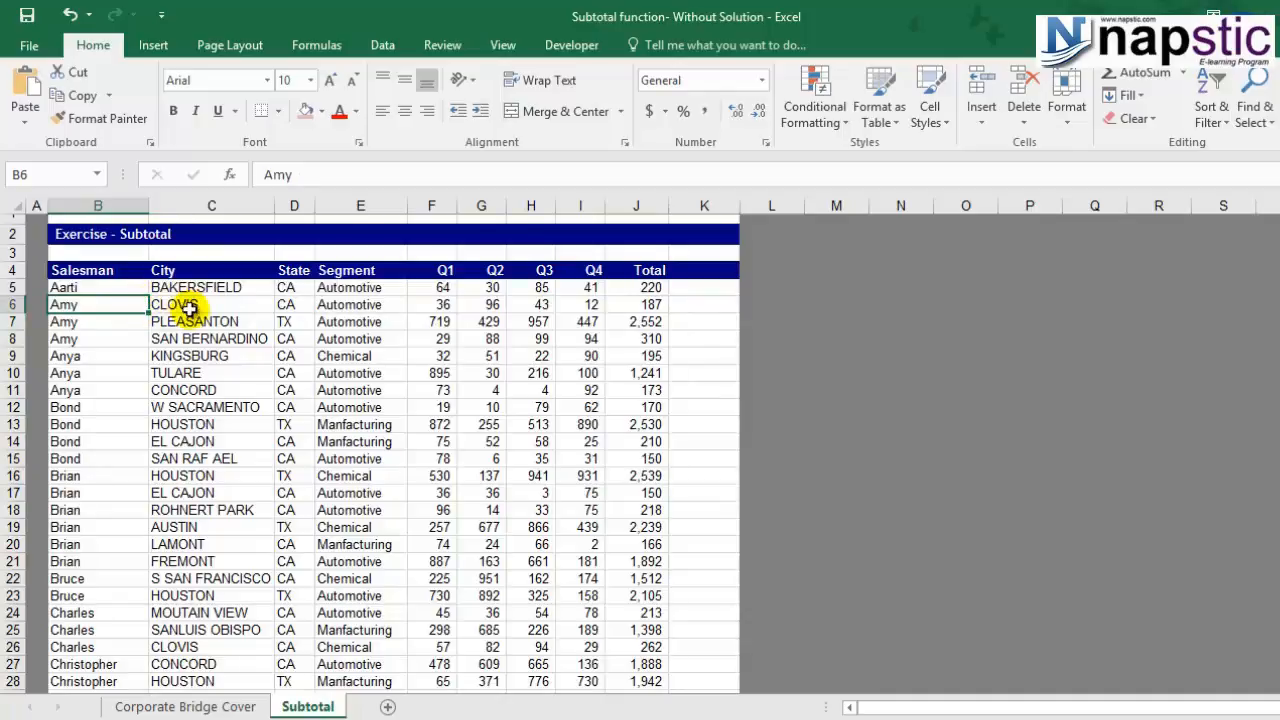
left_click(182, 303)
left_click(193, 321)
left_click(196, 352)
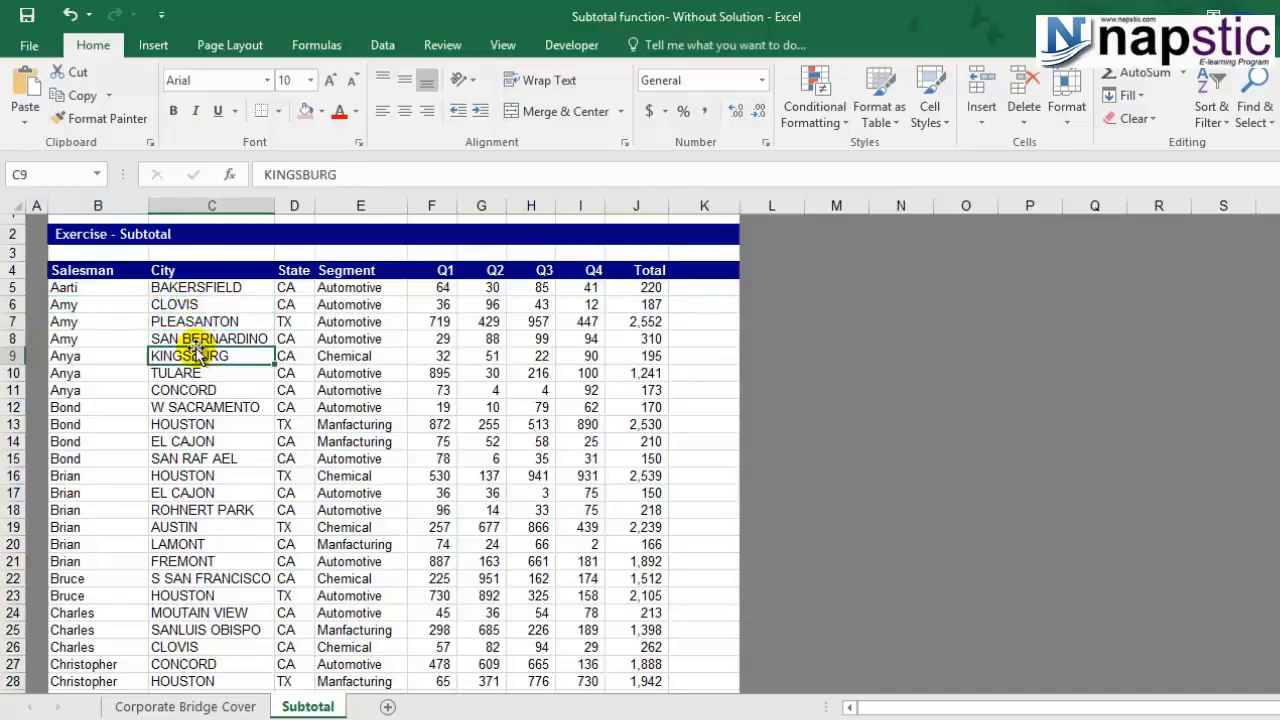
left_click(333, 307)
left_click_drag(341, 318, 343, 338)
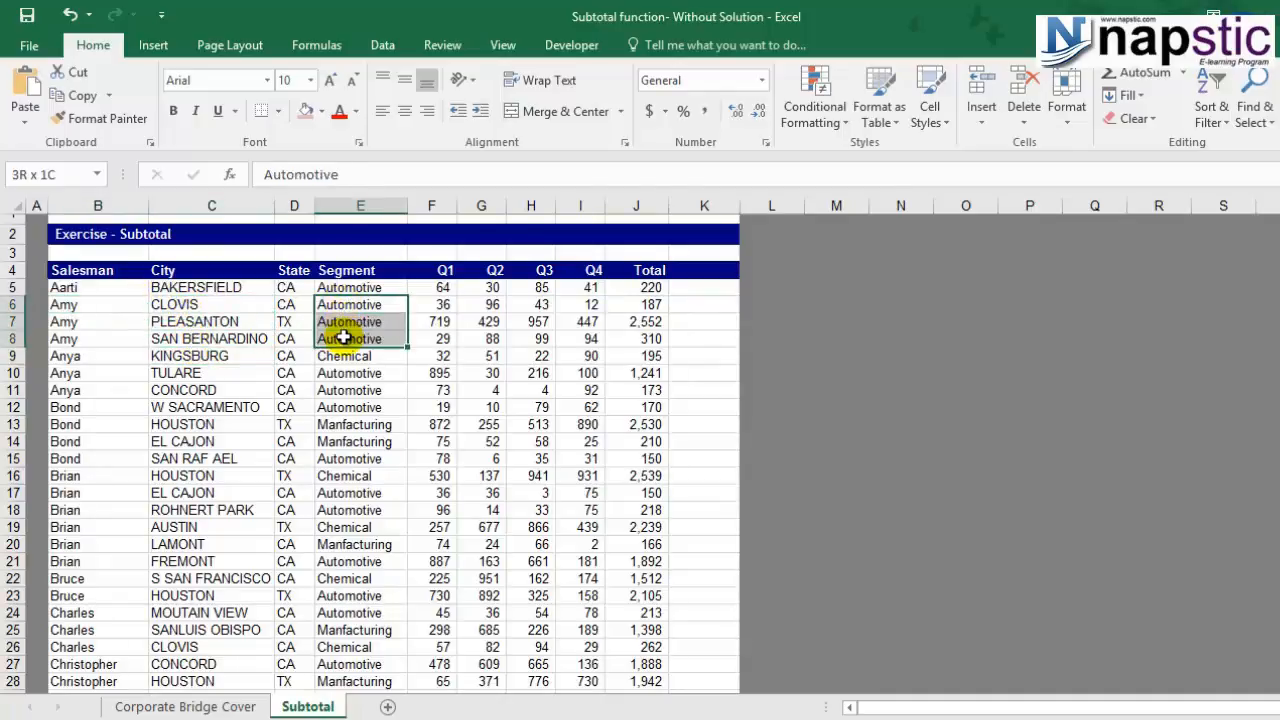
left_click_drag(436, 304, 572, 340)
left_click_drag(645, 302, 652, 338)
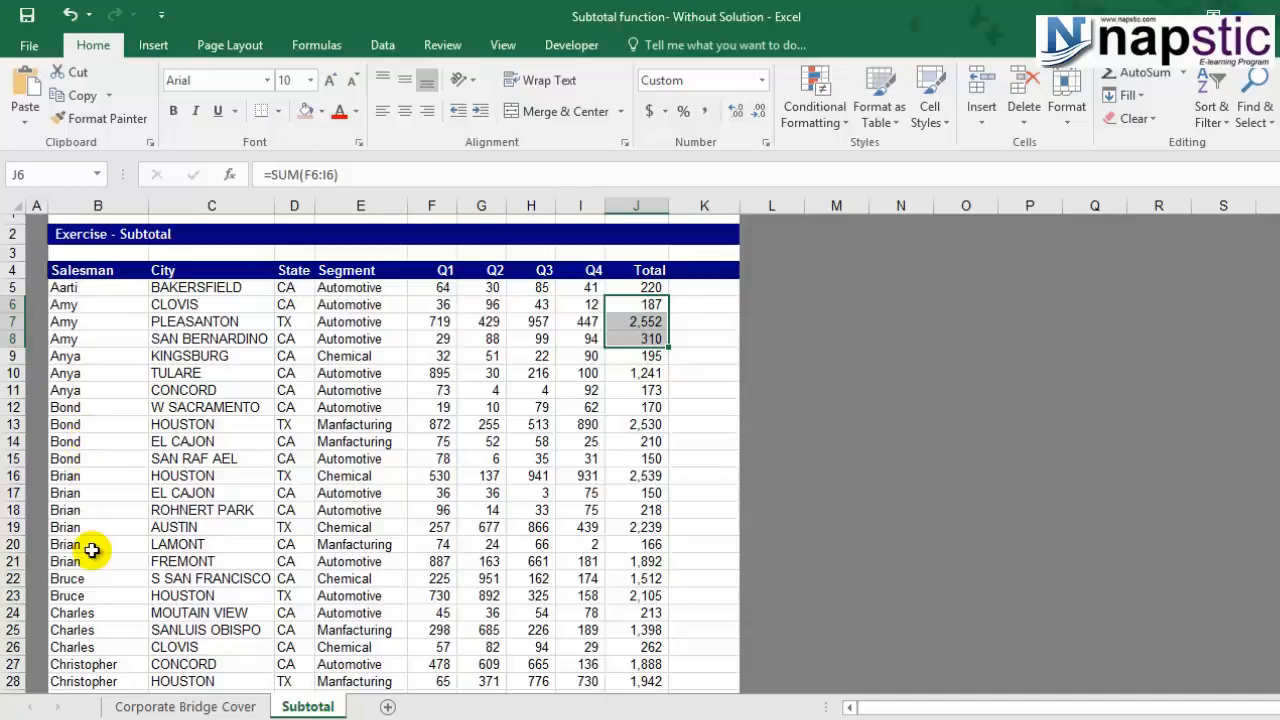
scroll(110, 560, "down", 4)
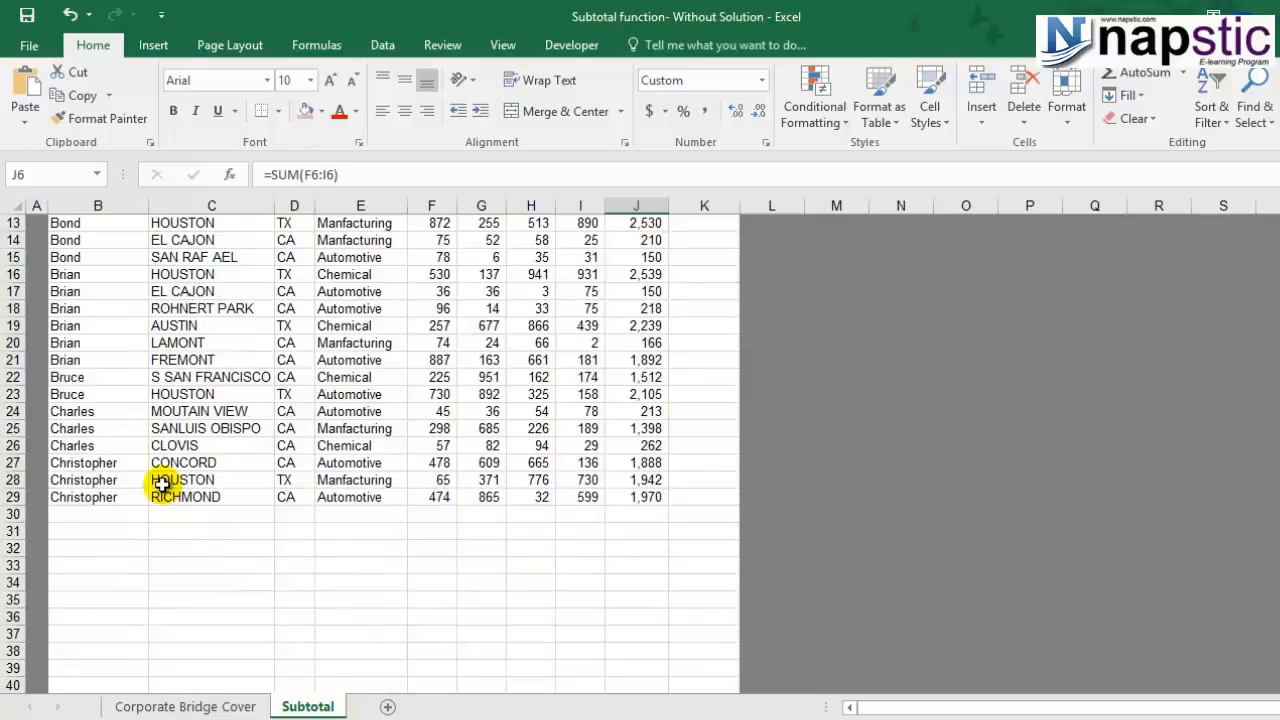
scroll(161, 484, "up", 4)
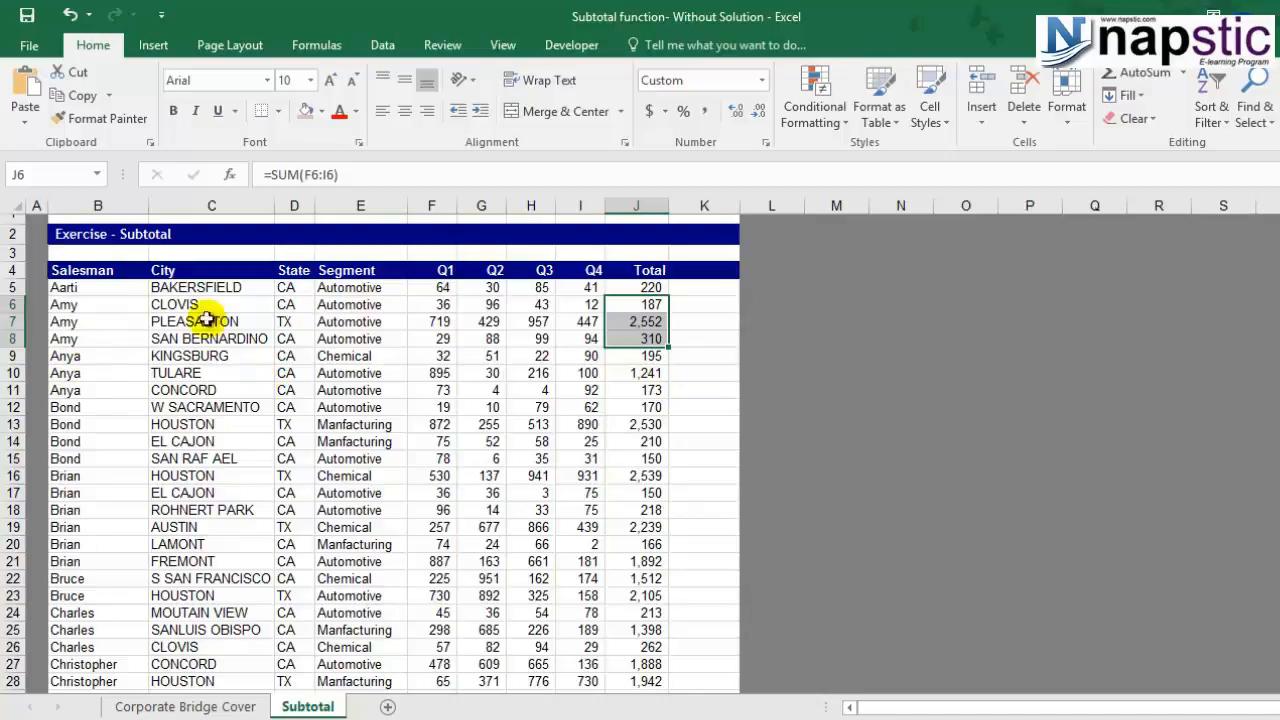
Total the second salesman's rows in cell K8 with =SUM(J6:J8).
left_click(530, 356)
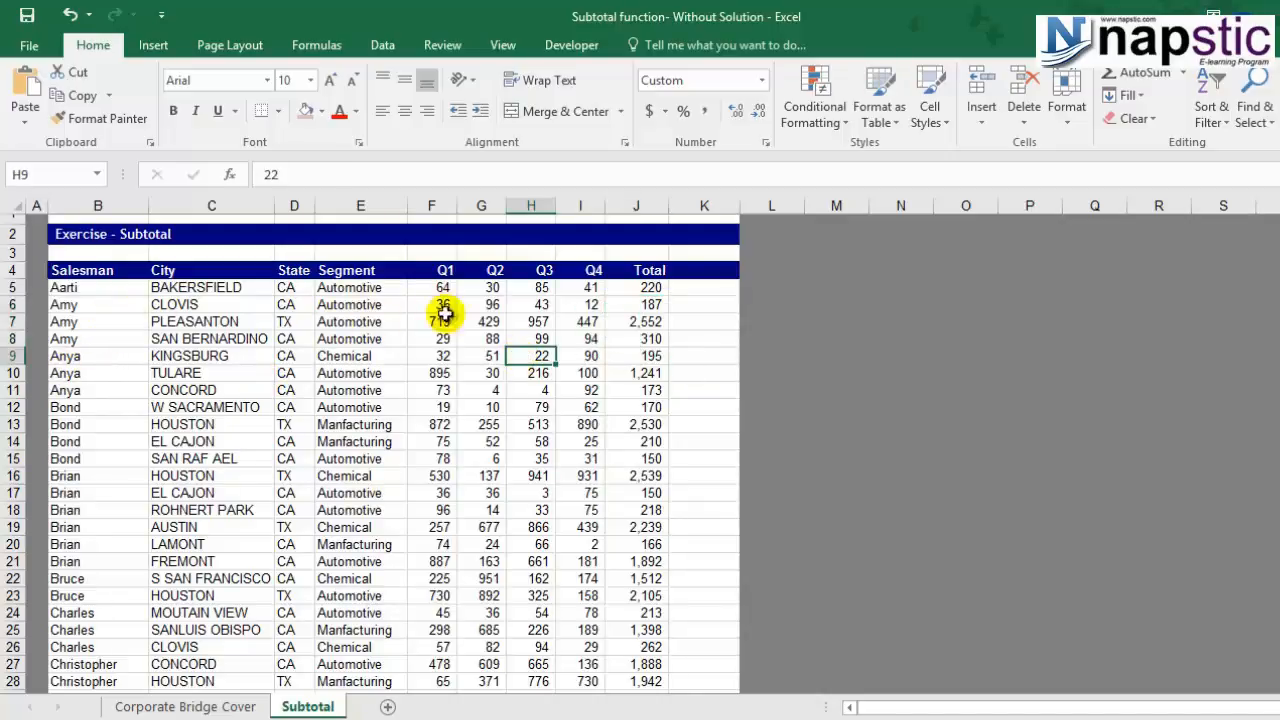
left_click_drag(651, 304, 662, 348)
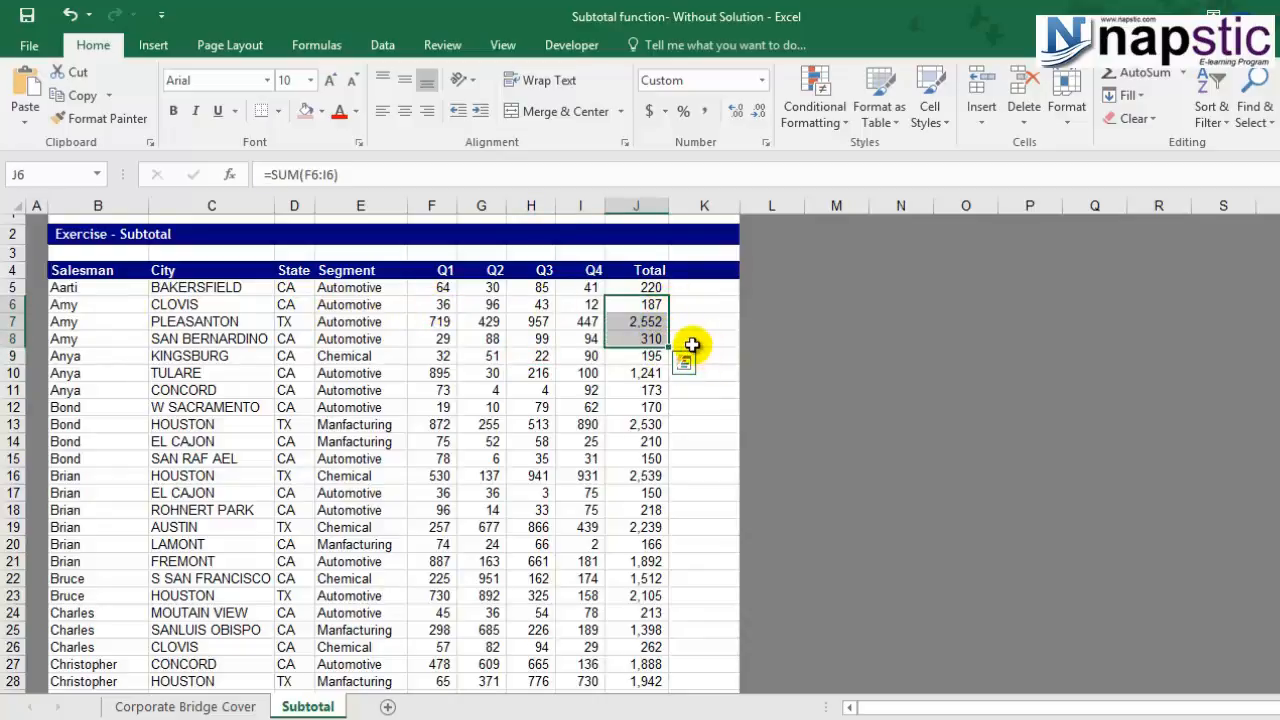
left_click(694, 346)
type("=sum")
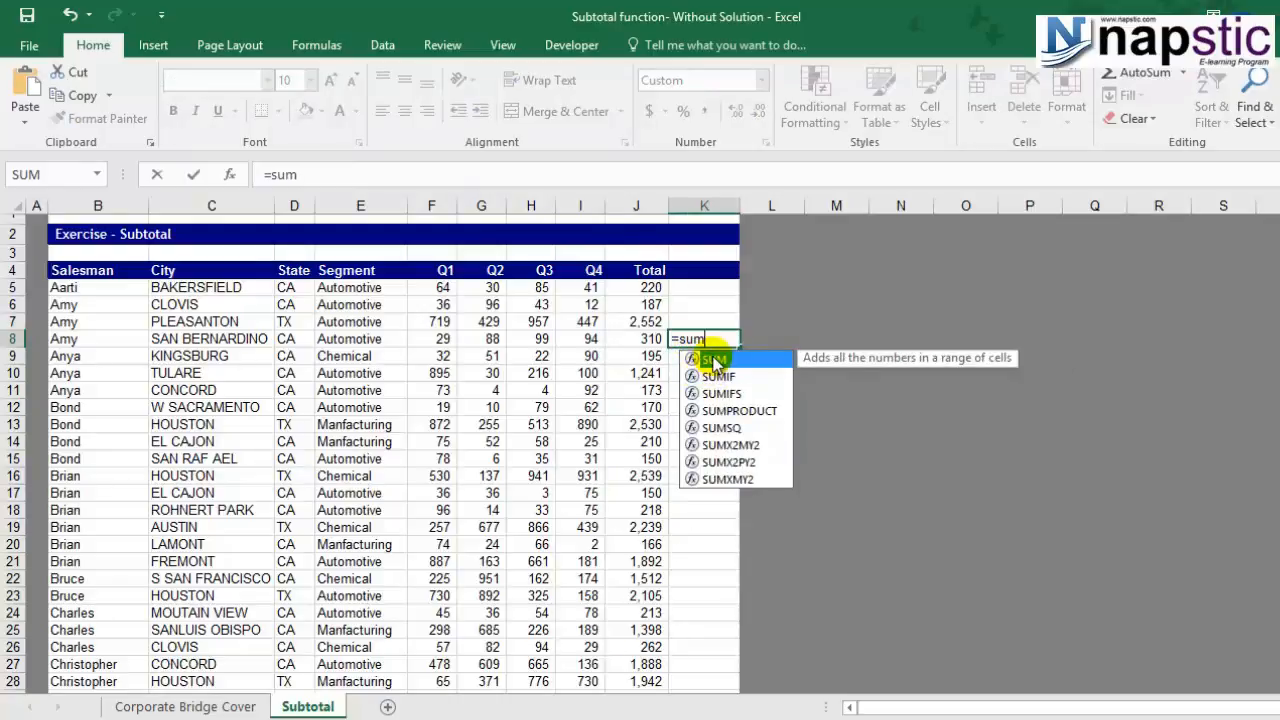
double_click(703, 360)
left_click_drag(650, 304, 650, 338)
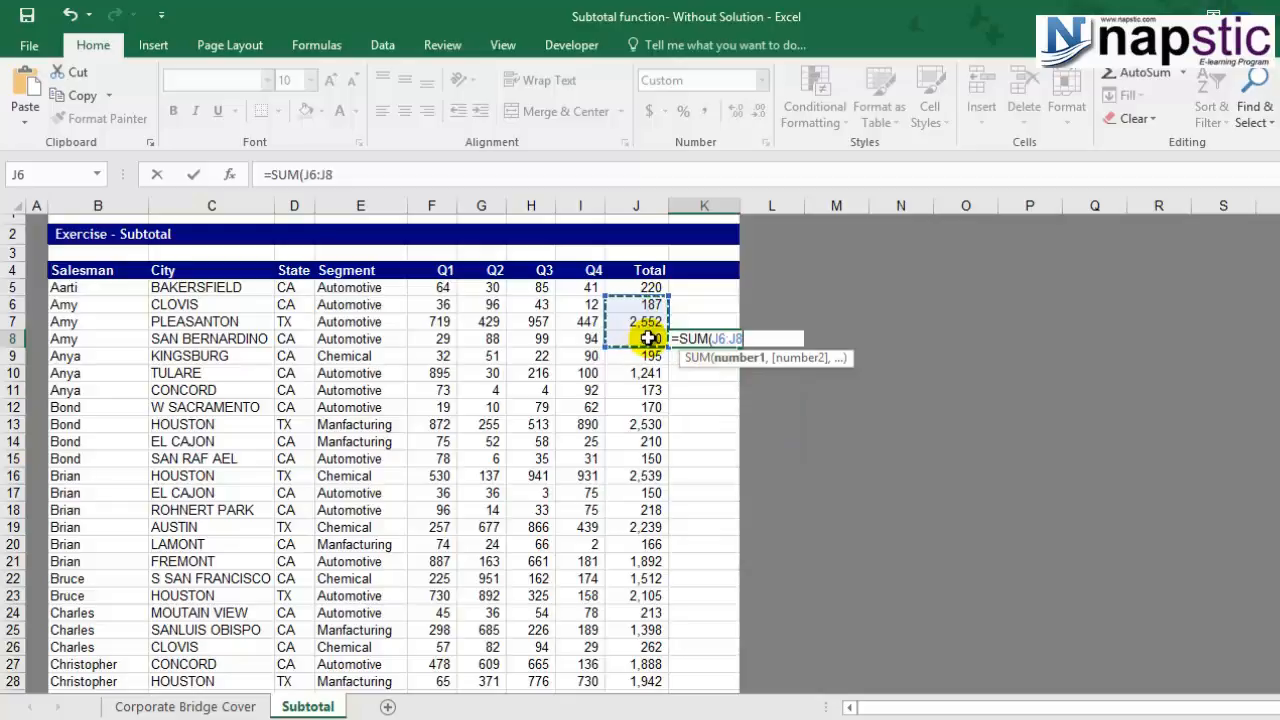
key("Return")
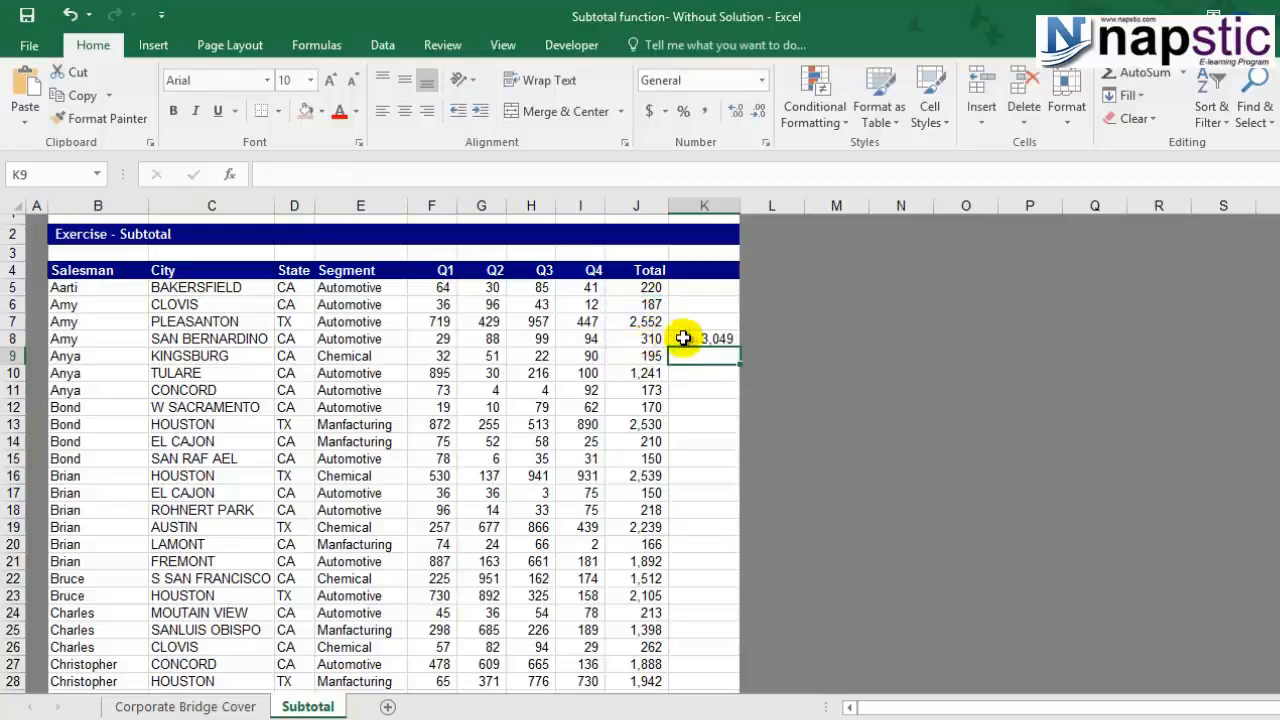
left_click(686, 338)
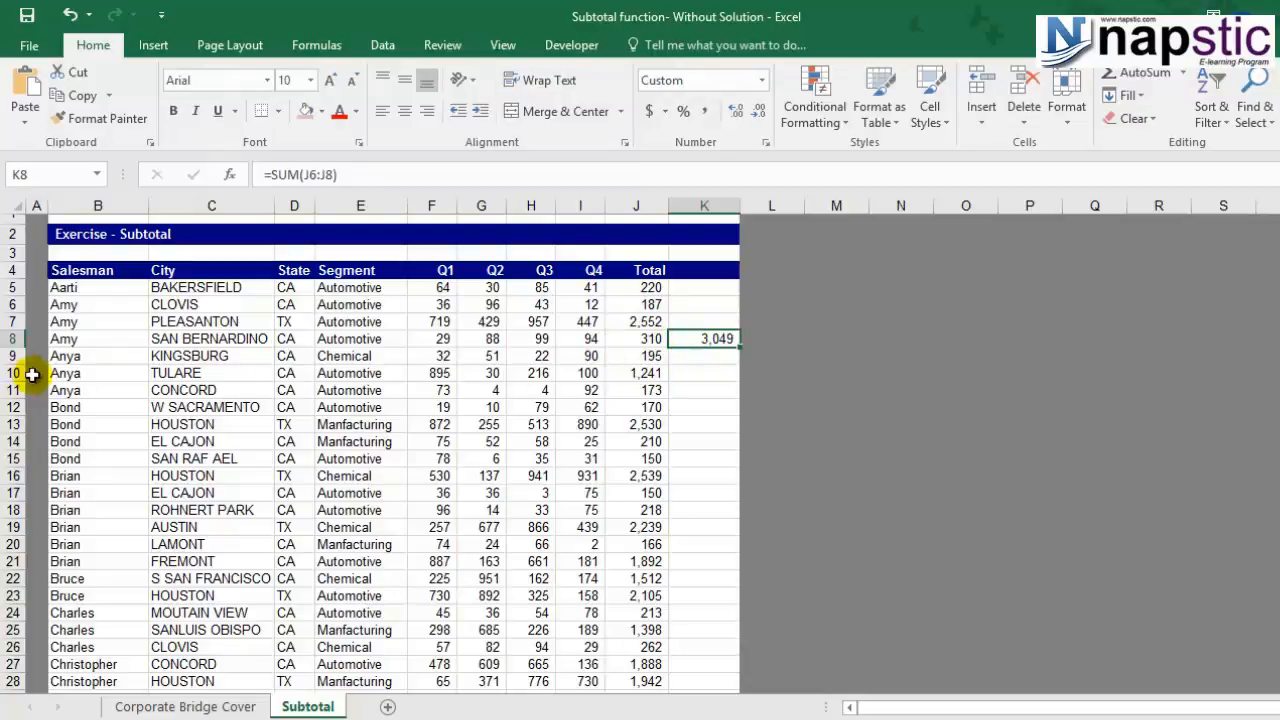
Total the third salesman's rows in cell K11 with =SUM(J9:J11).
left_click_drag(631, 361, 646, 383)
left_click(695, 391)
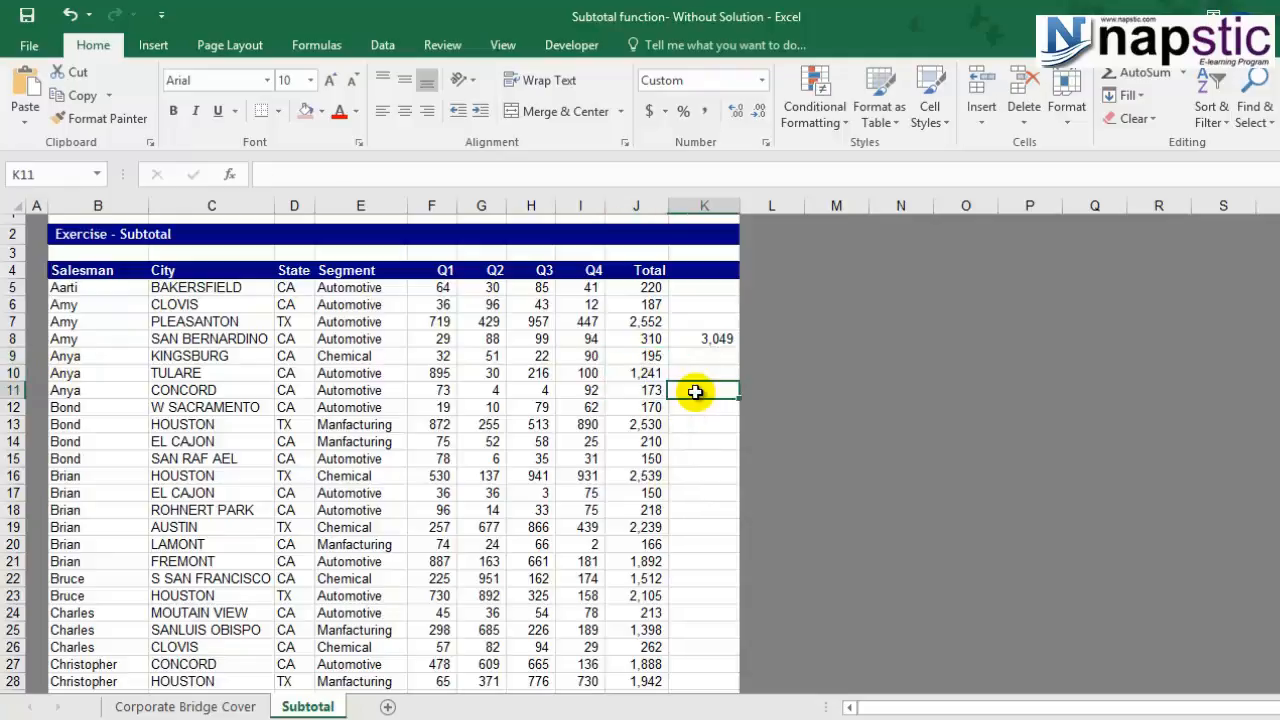
type("=sum")
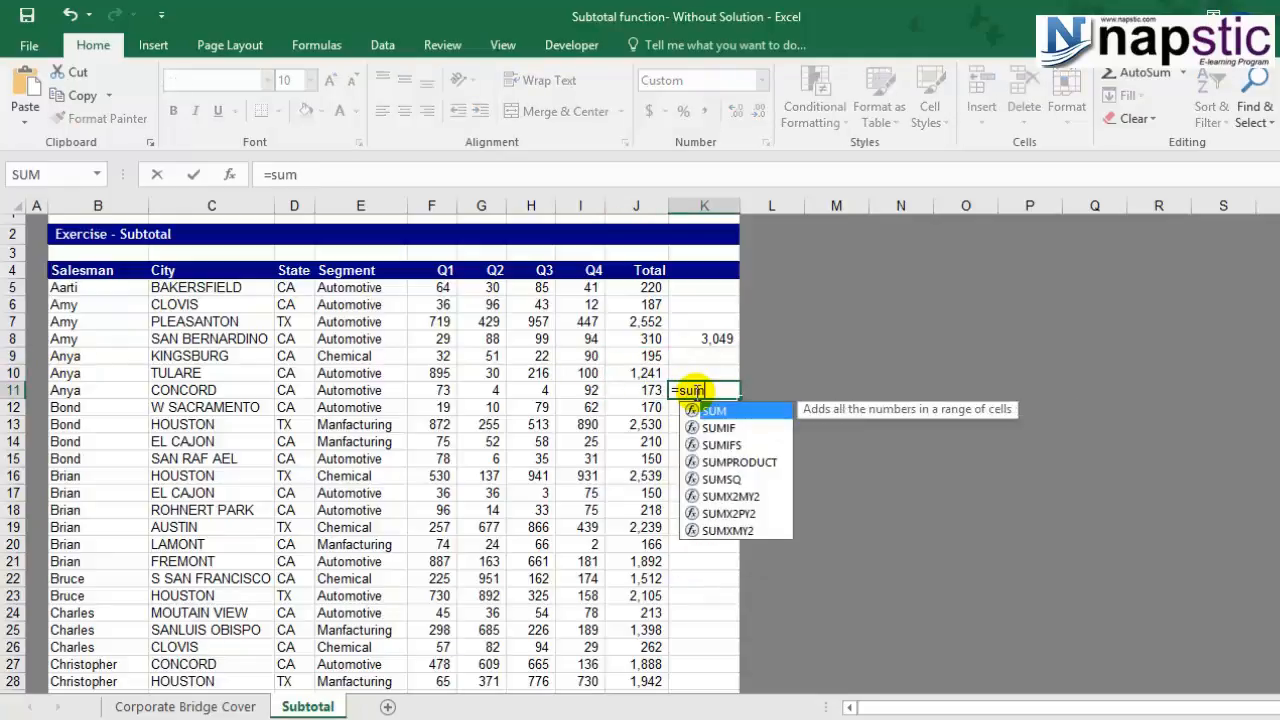
double_click(720, 413)
left_click_drag(650, 356, 650, 386)
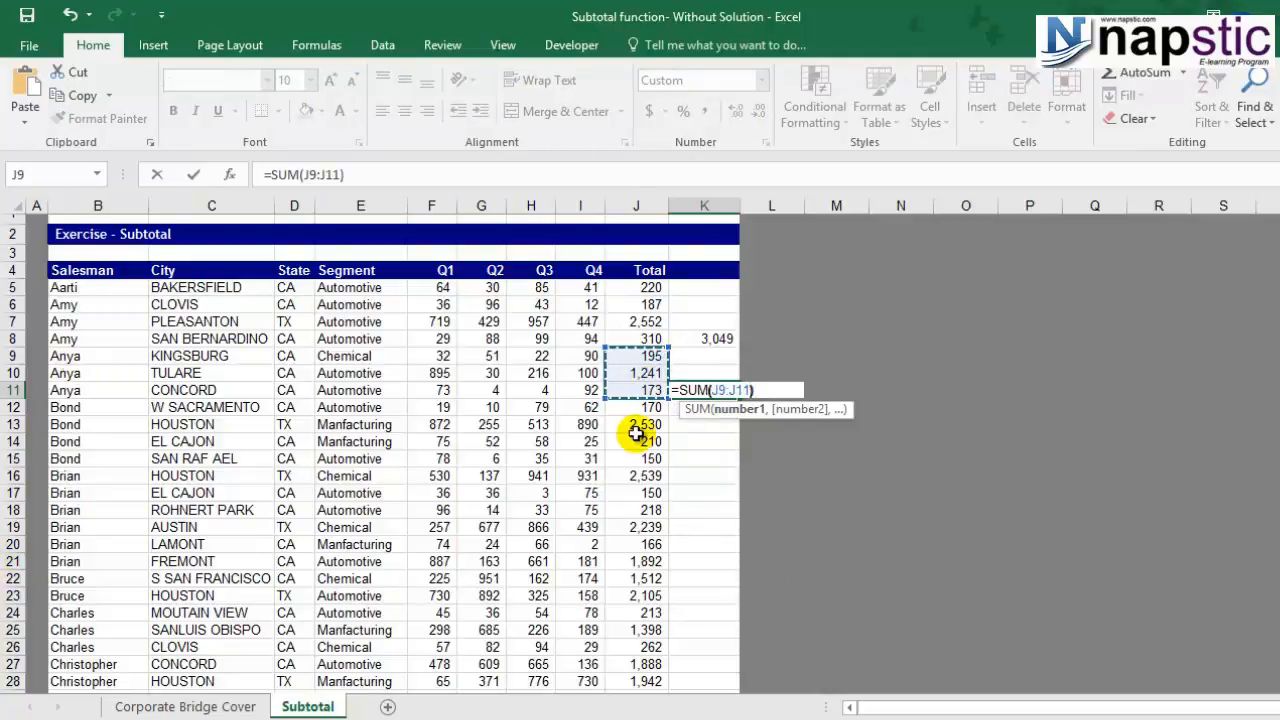
type(")")
key("Return")
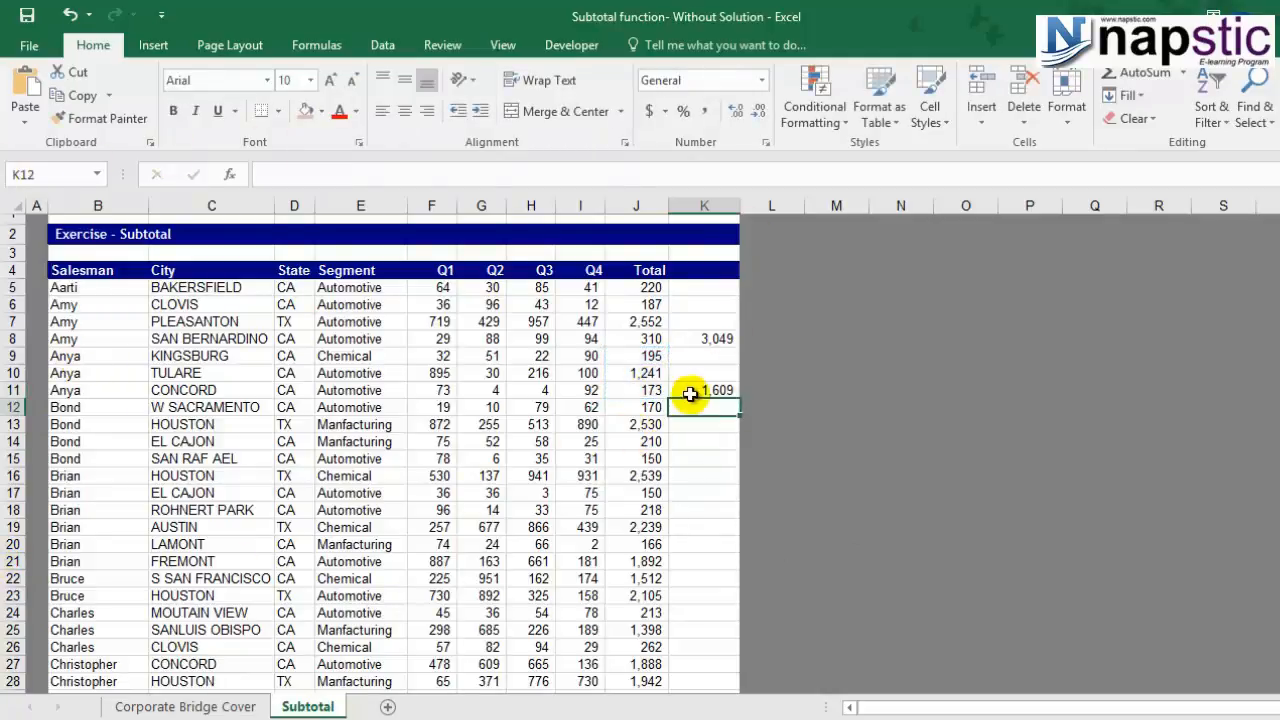
left_click(681, 388)
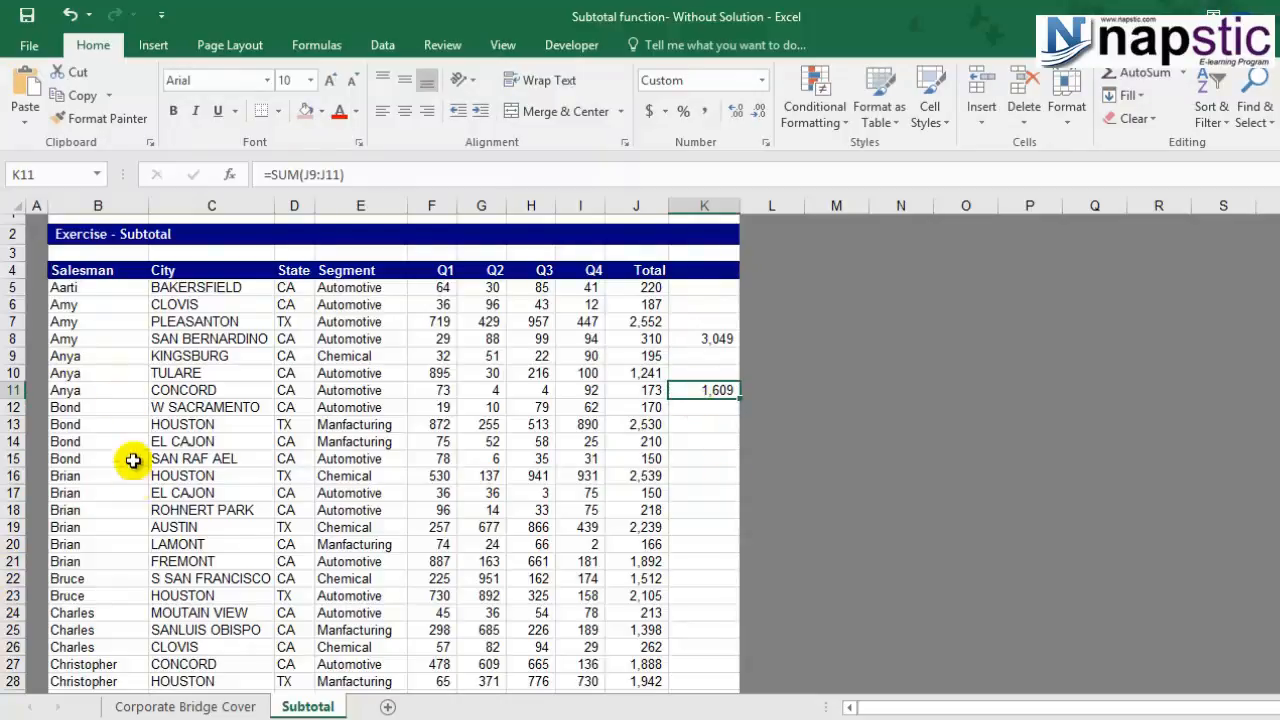
Review the two manual totals in column K and clear the range K8:K12.
left_click(730, 337)
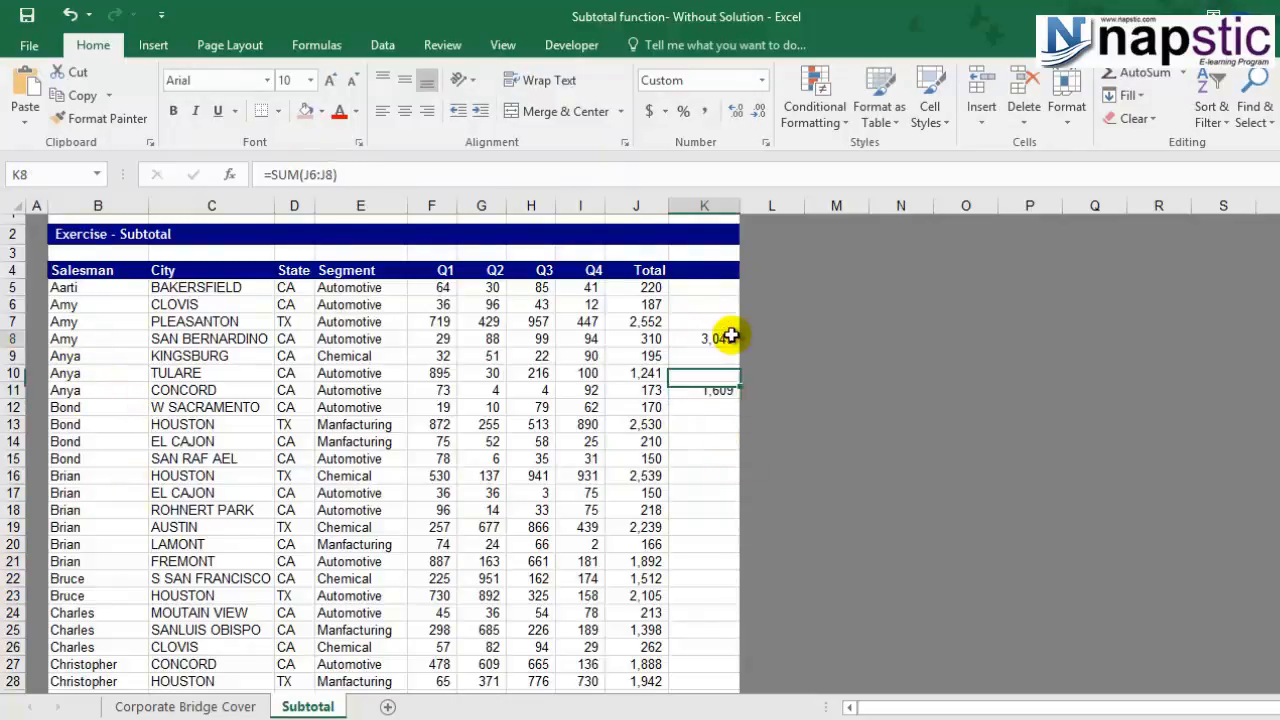
left_click(720, 390)
left_click(715, 336)
left_click(710, 389)
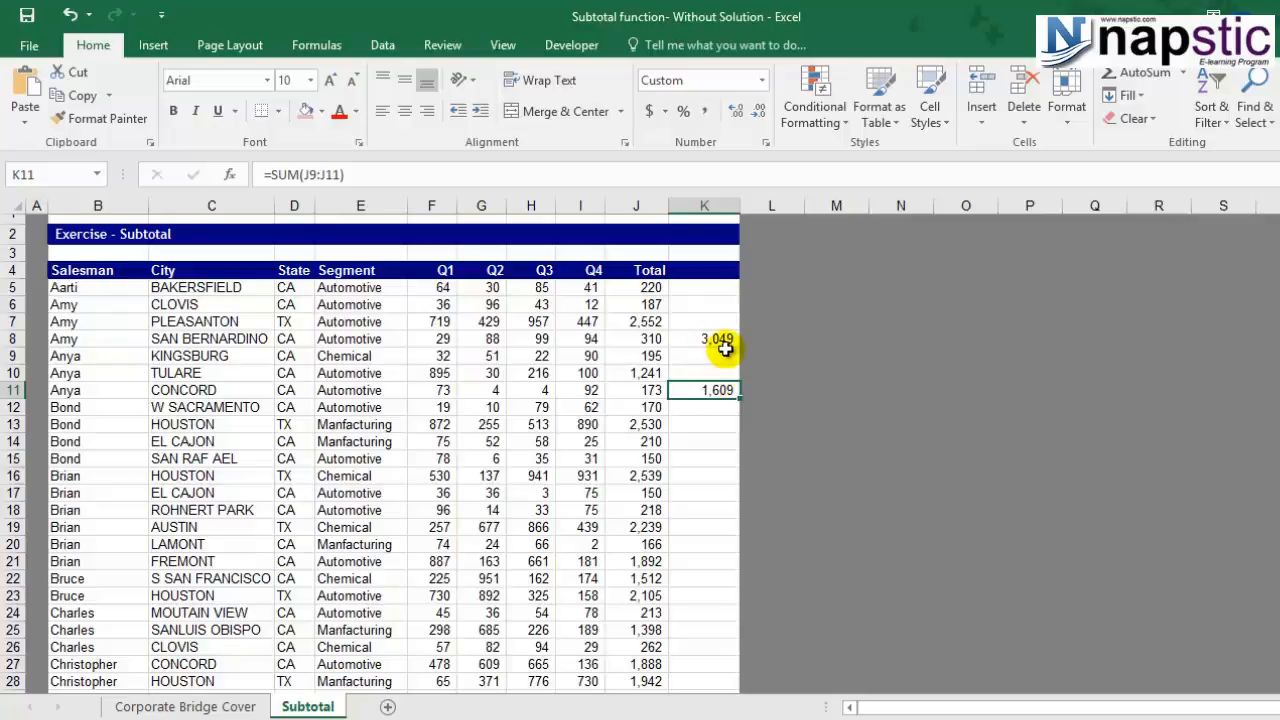
left_click(640, 478)
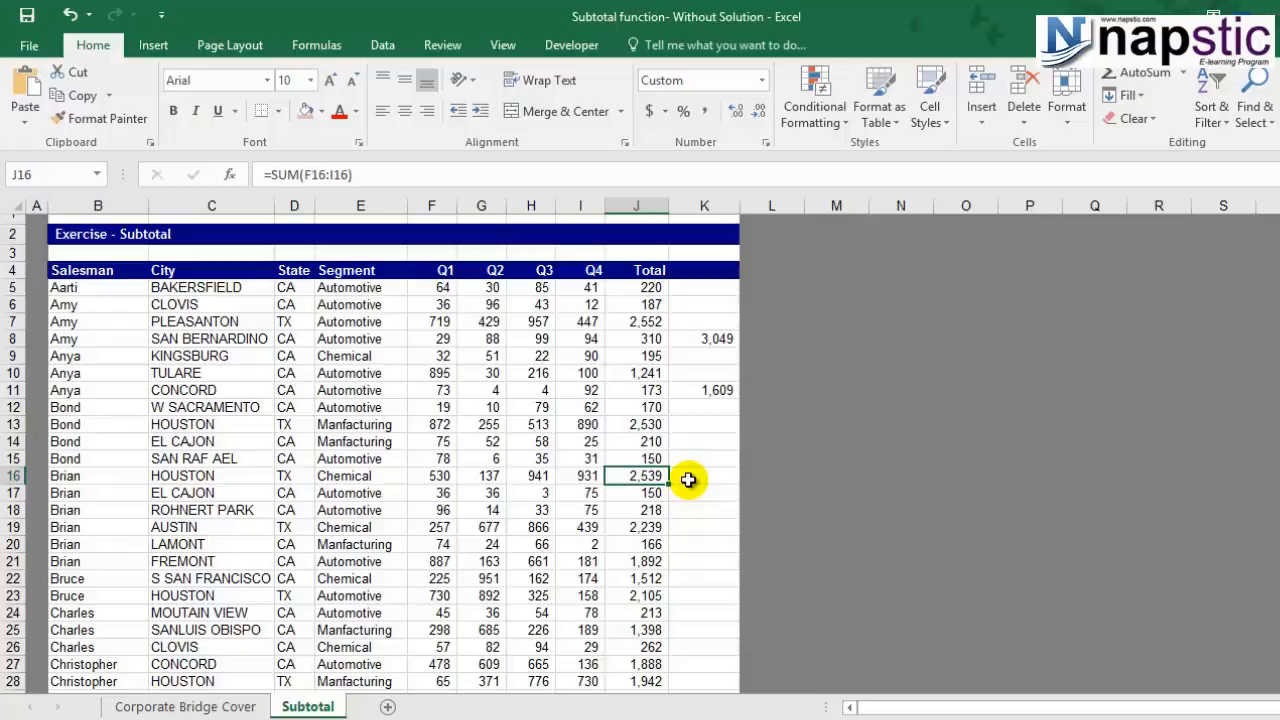
left_click_drag(696, 339, 700, 397)
key("Delete")
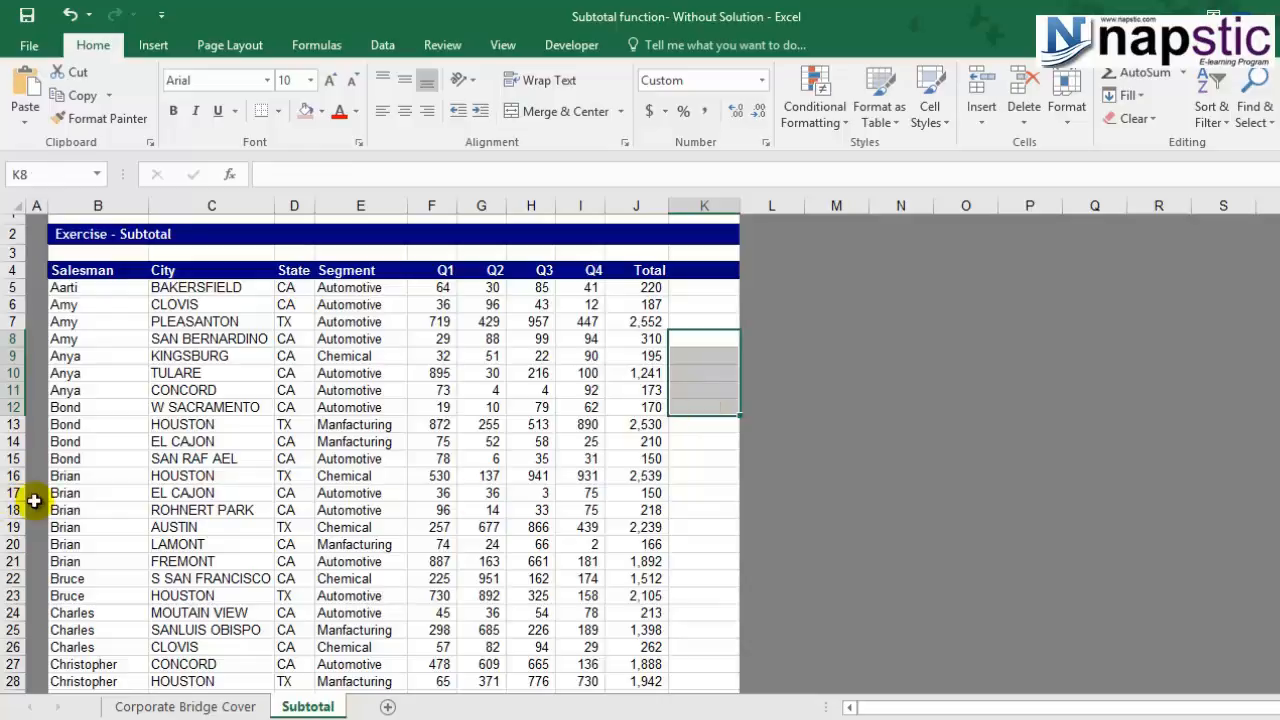
Try to apply the Subtotal command with only the title cell B2 selected.
left_click(52, 234)
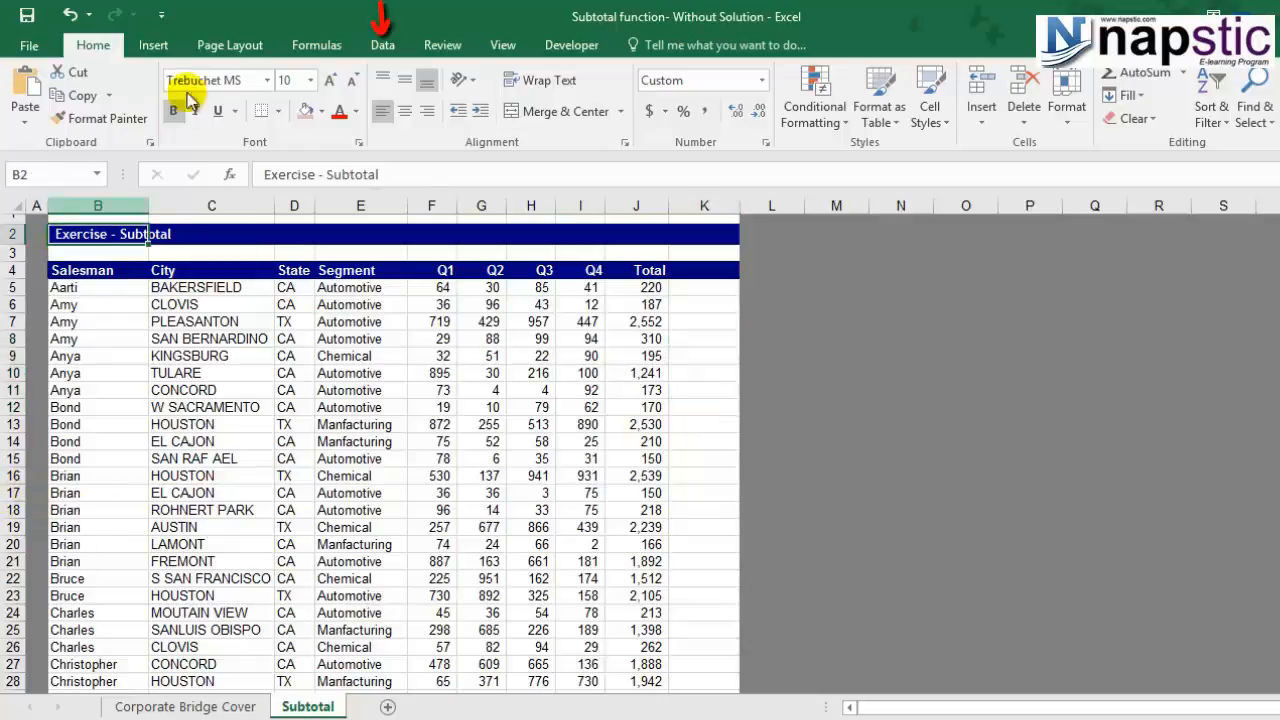
left_click(382, 45)
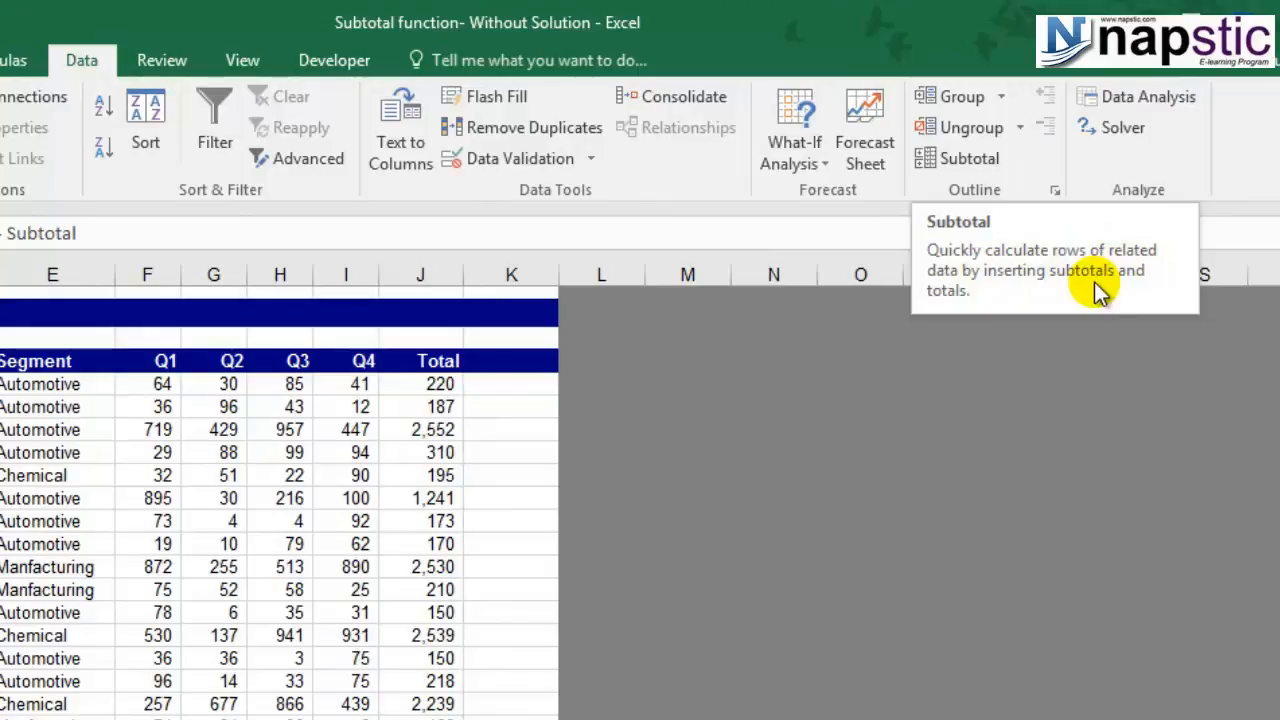
left_click(968, 160)
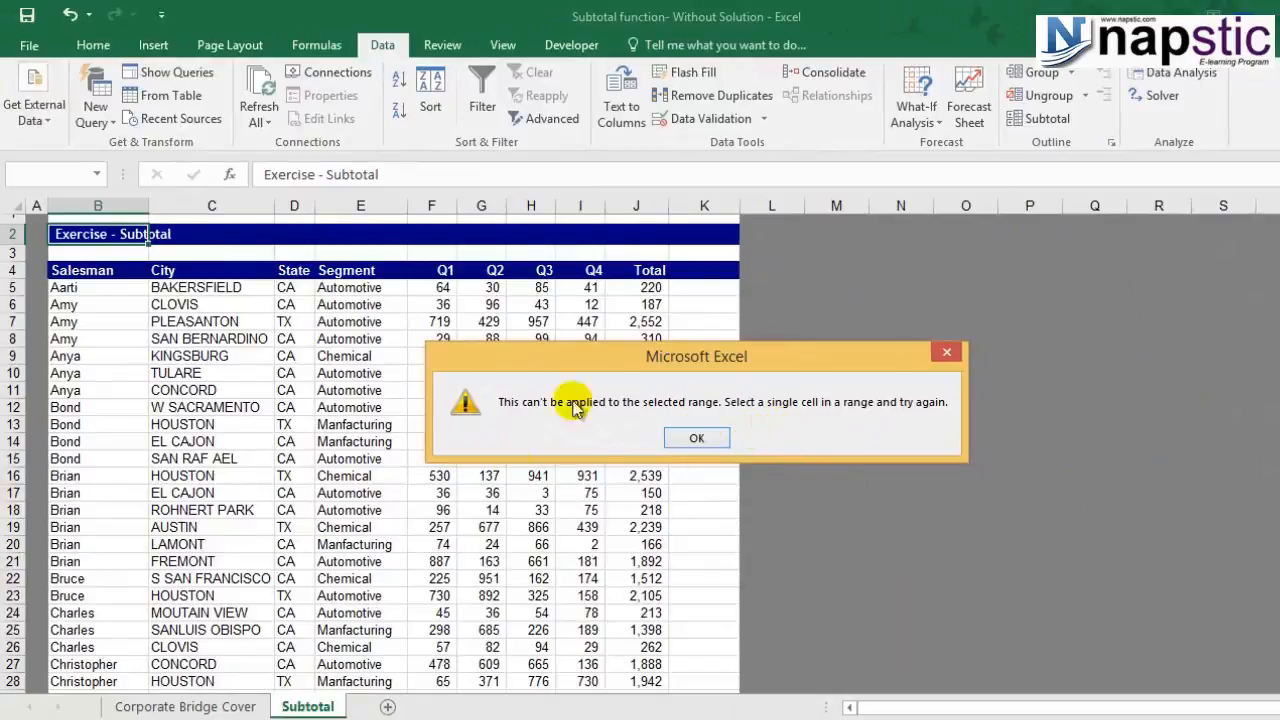
left_click(696, 438)
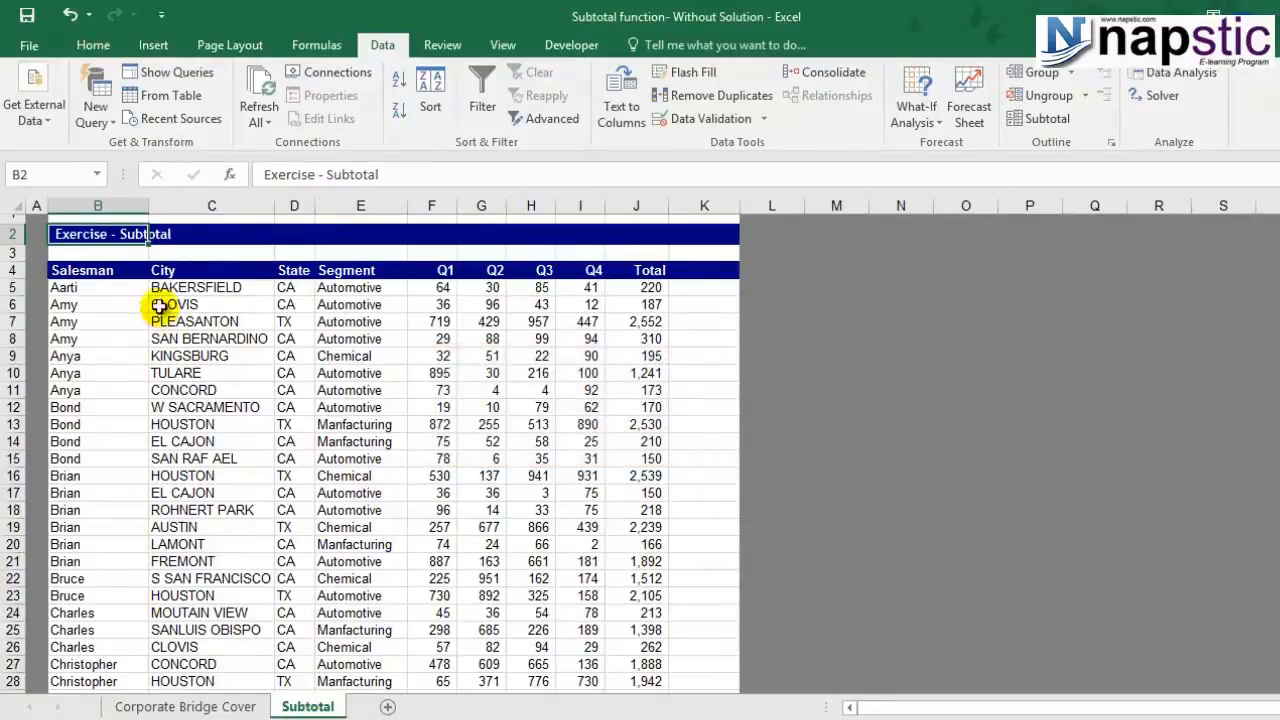
Start the Subtotal command on all salesman data rows in columns B to J, including the row 4 headers as column labels.
left_click_drag(90, 287, 611, 534)
scroll(540, 536, "up", 4)
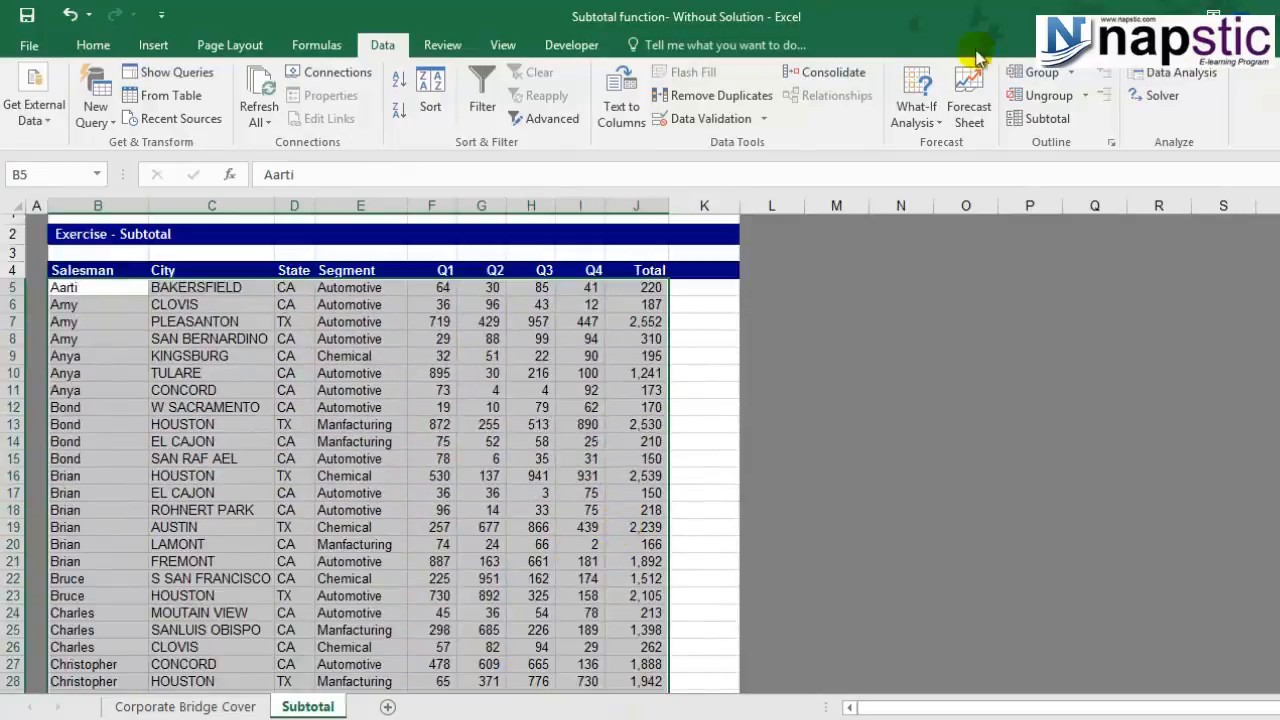
left_click(1040, 118)
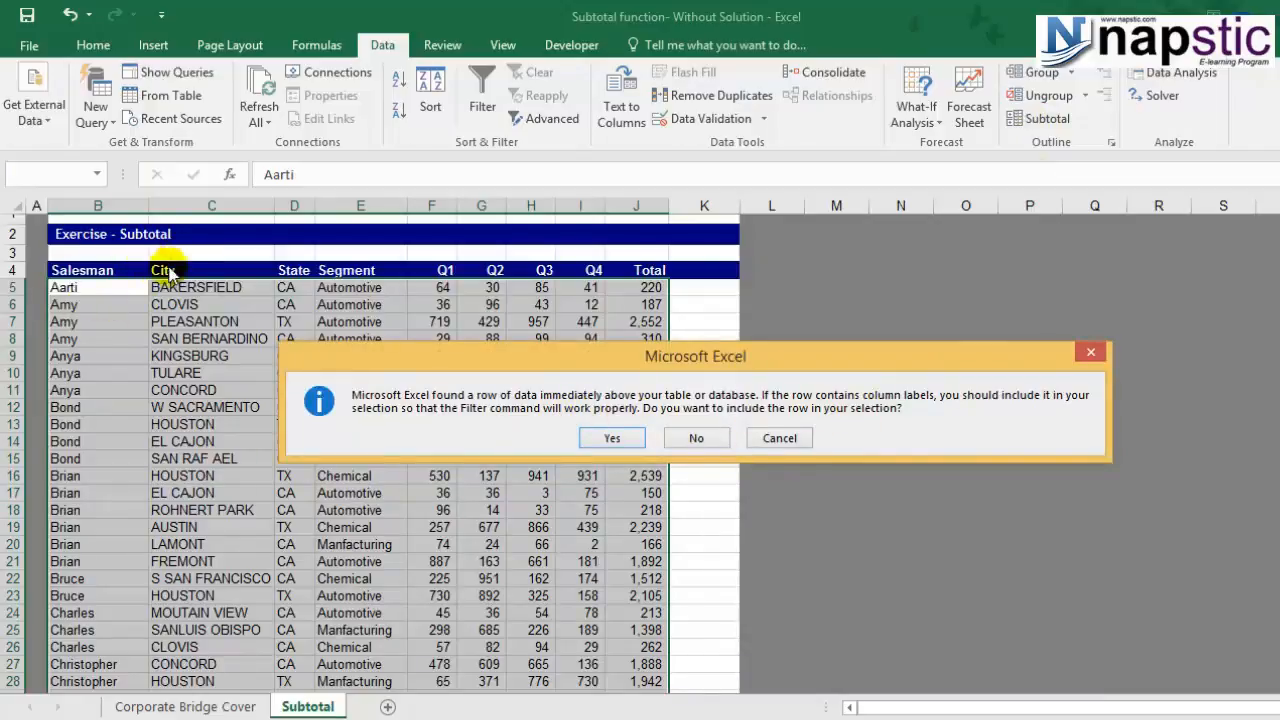
left_click(612, 438)
left_click_drag(1025, 251, 950, 260)
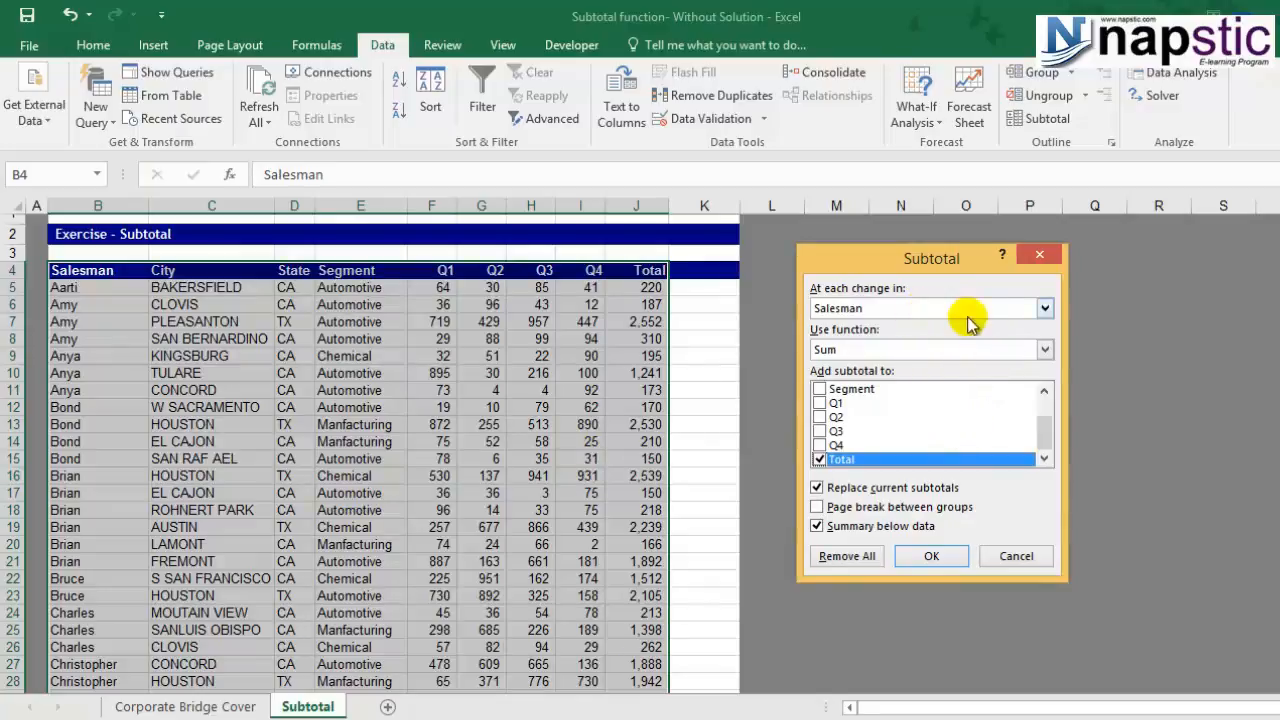
Apply subtotals at each change in Salesman, using the Sum function on the Total column with the summary below the data.
left_click(1047, 310)
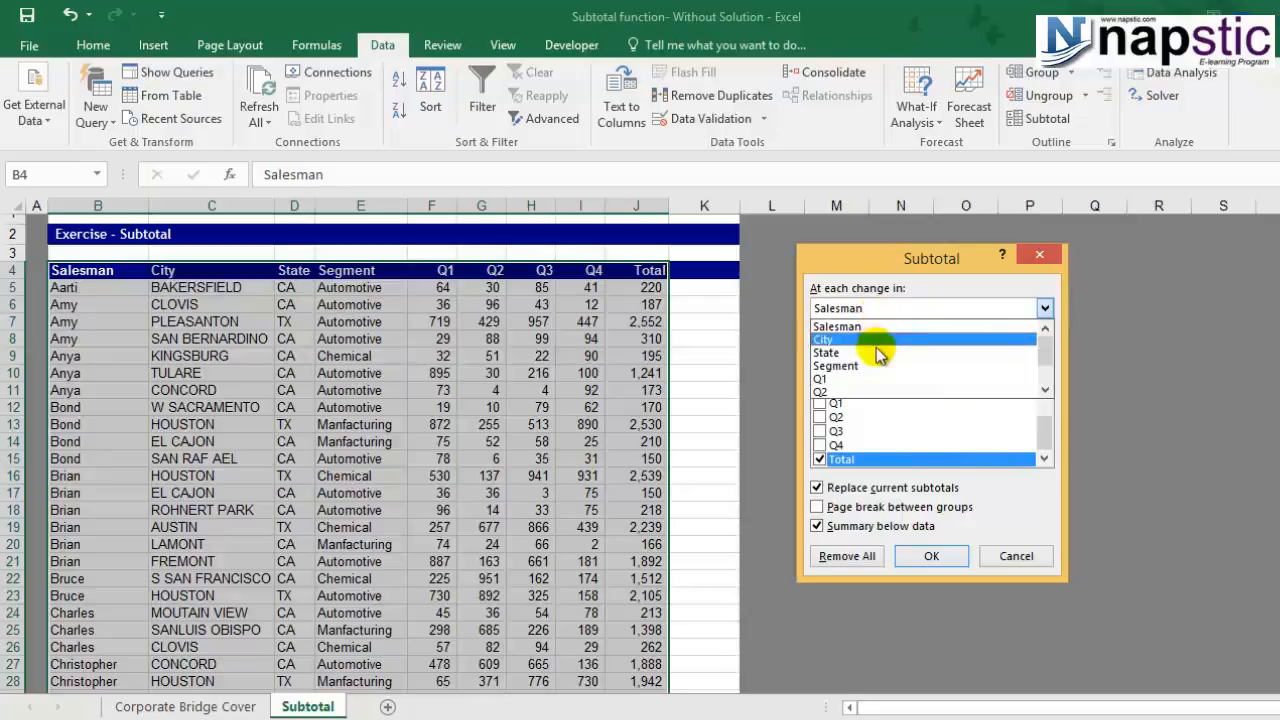
mouse_move(1045, 355)
left_mouse_down()
mouse_move(1047, 378)
mouse_move(1047, 333)
left_mouse_up()
left_click(968, 326)
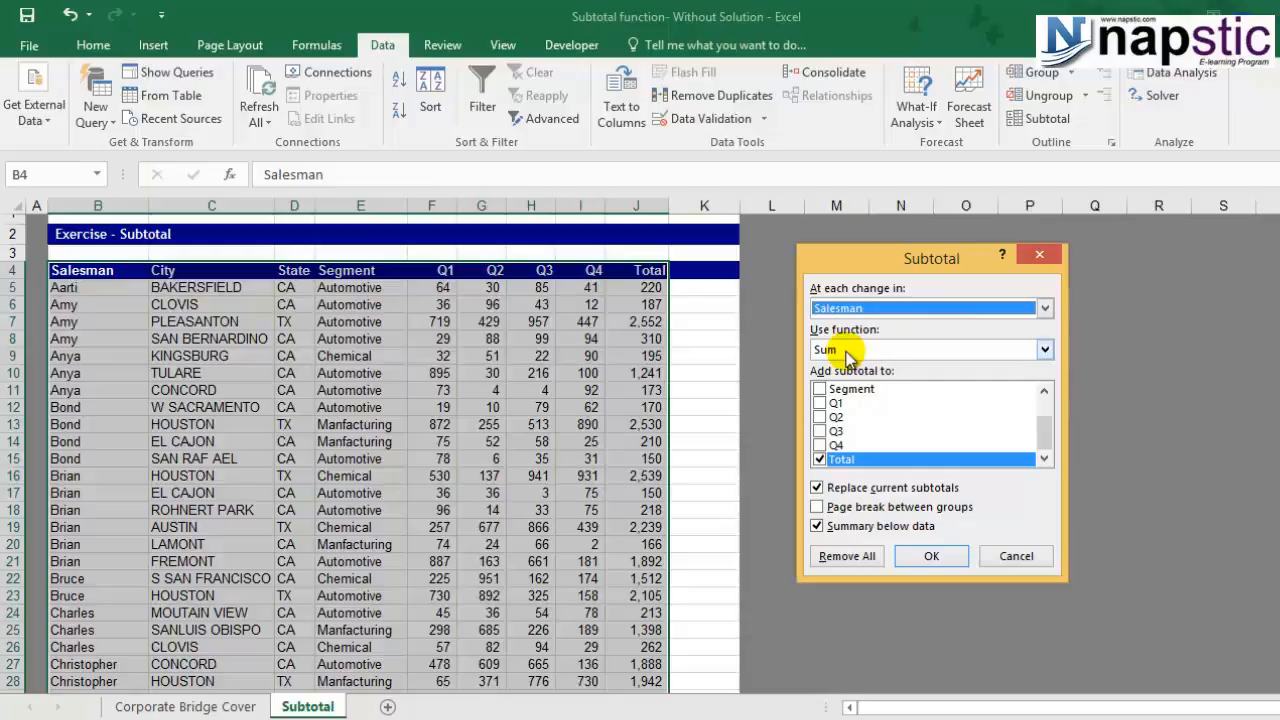
left_click(1045, 348)
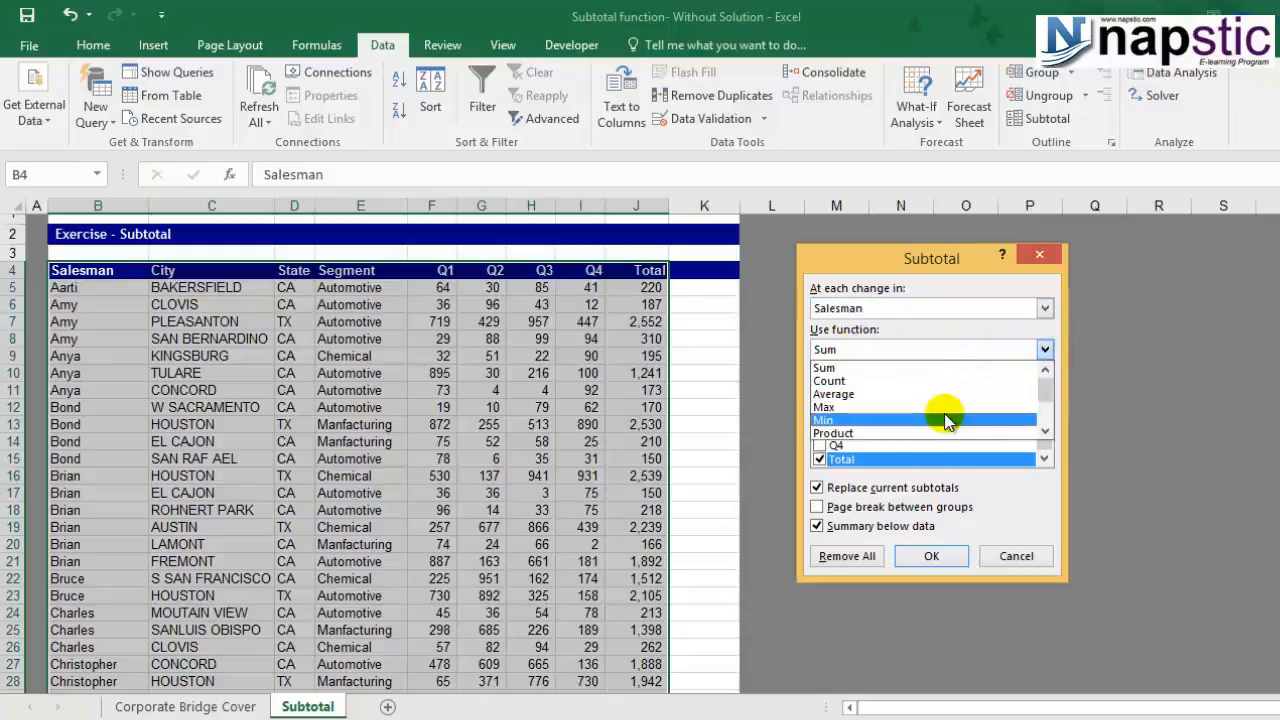
left_click(923, 367)
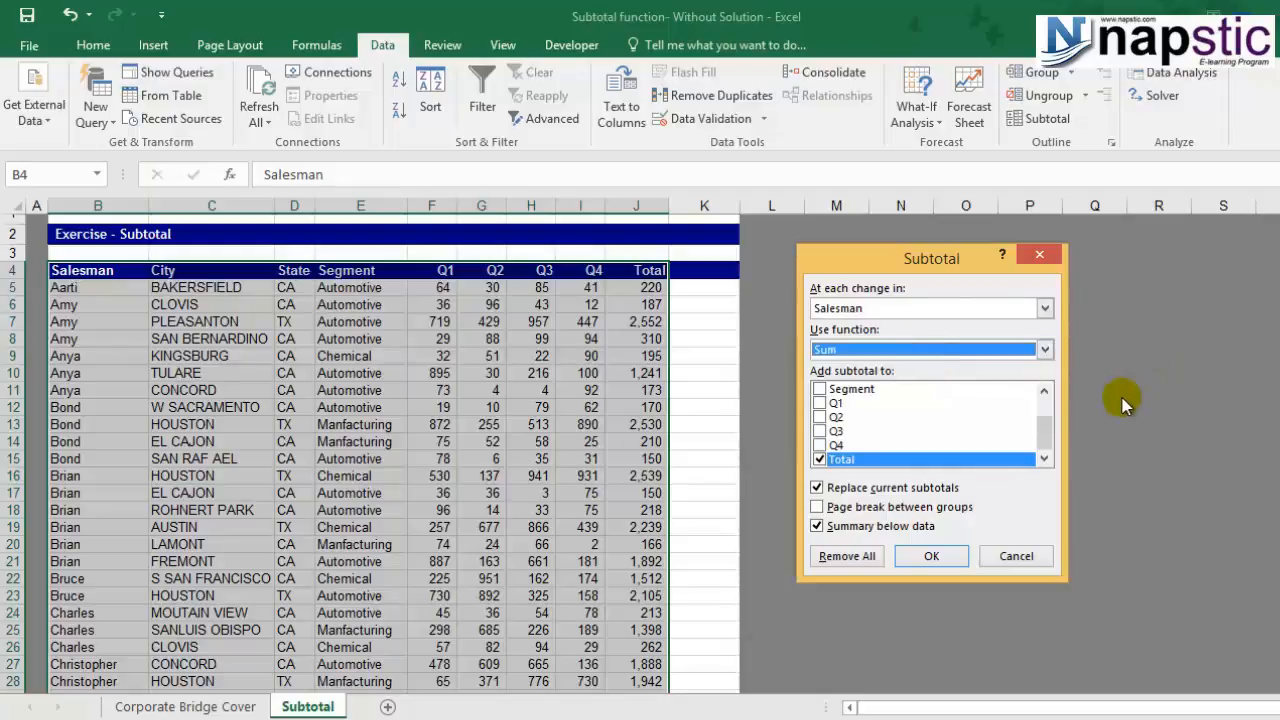
mouse_move(1047, 440)
left_mouse_down()
mouse_move(1045, 406)
mouse_move(1045, 446)
left_mouse_up()
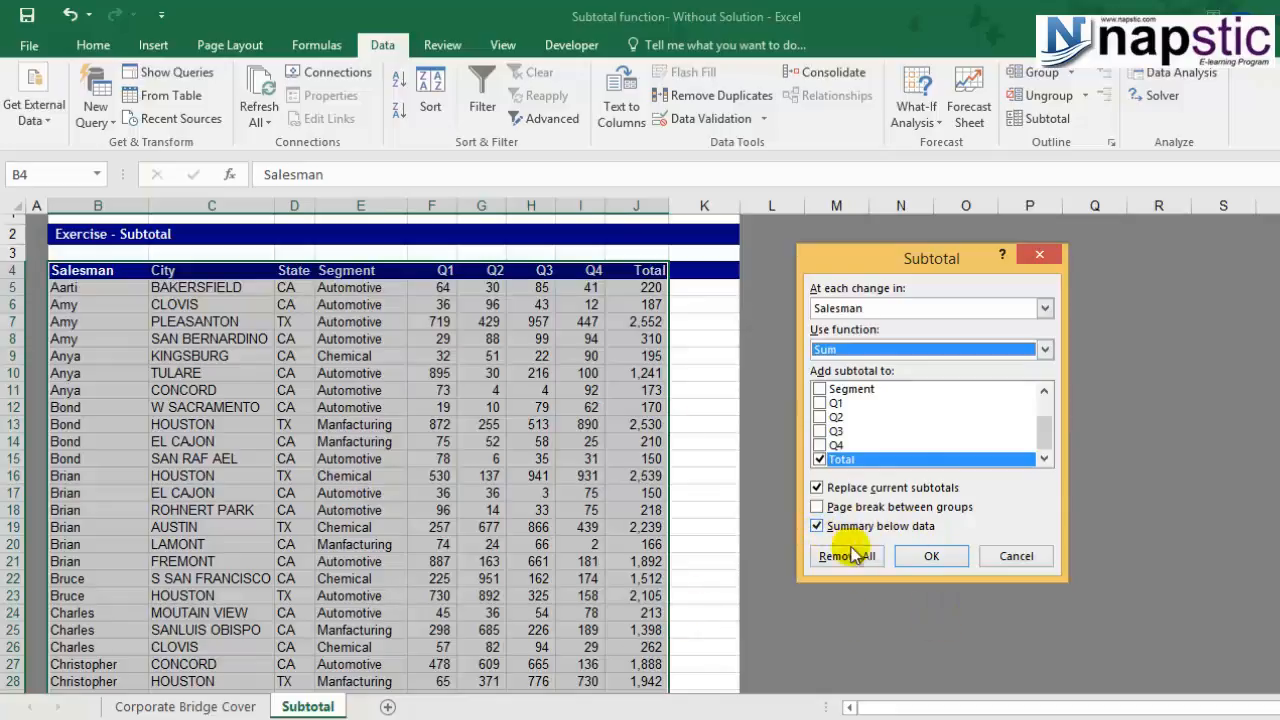
left_click(931, 558)
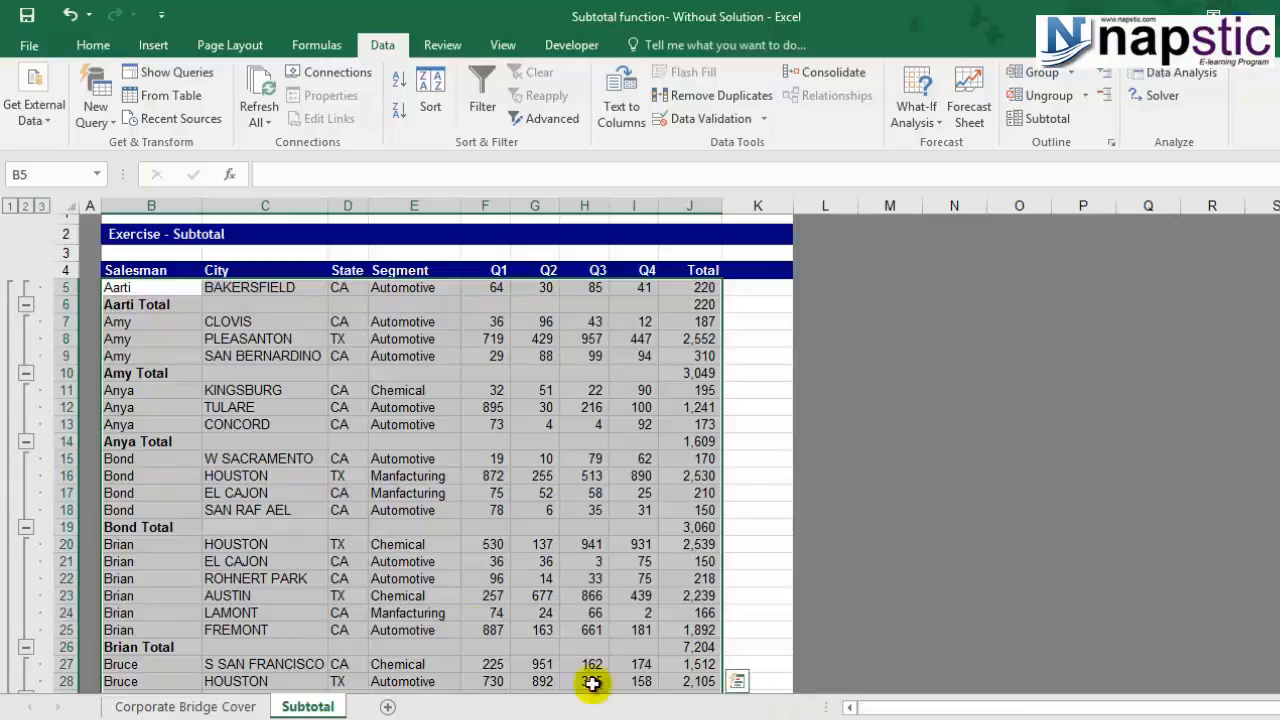
Examine the inserted salesman subtotal rows from the first one down to the Grand Total row.
left_click(131, 307)
left_click(146, 375)
left_click(150, 302)
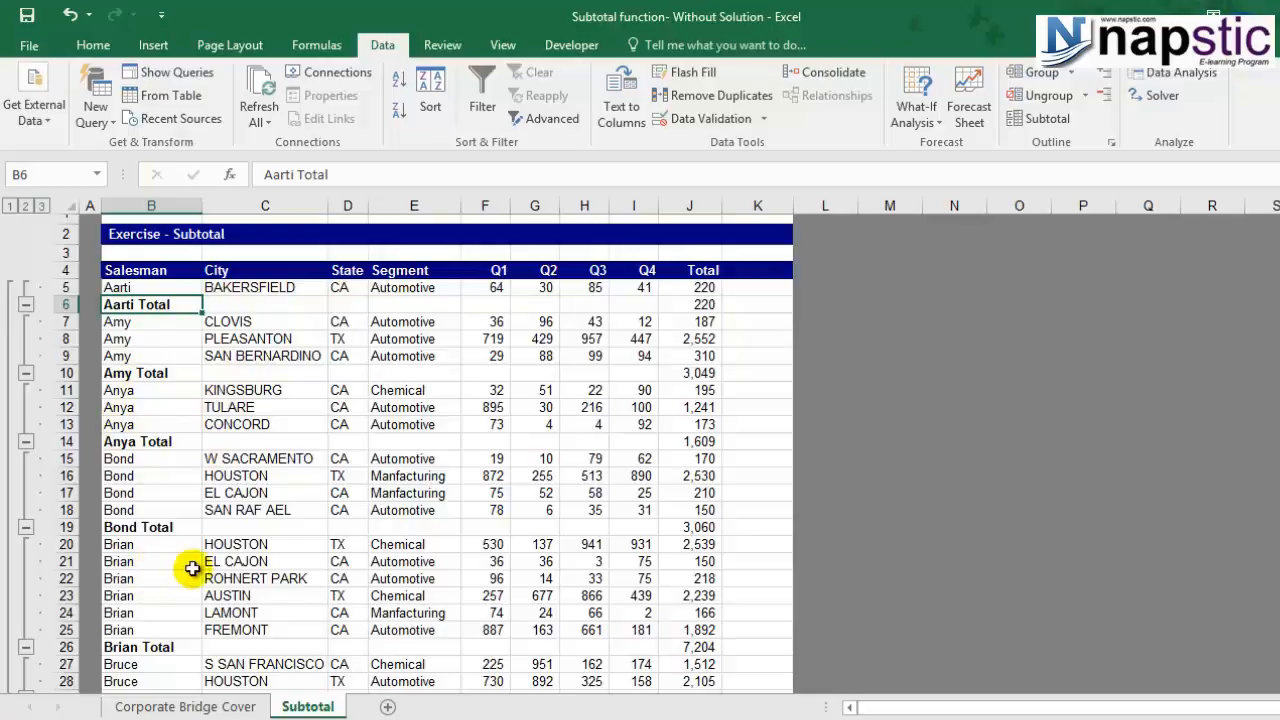
scroll(192, 568, "down", 3)
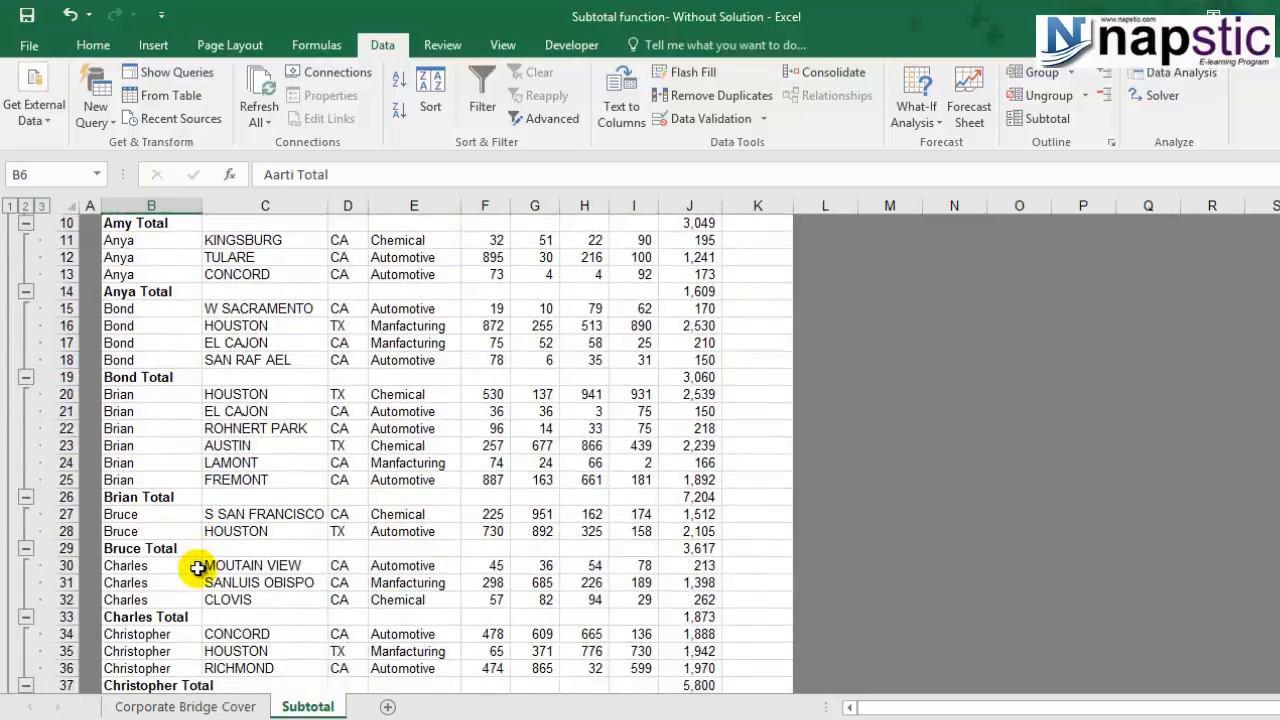
scroll(198, 568, "down", 2)
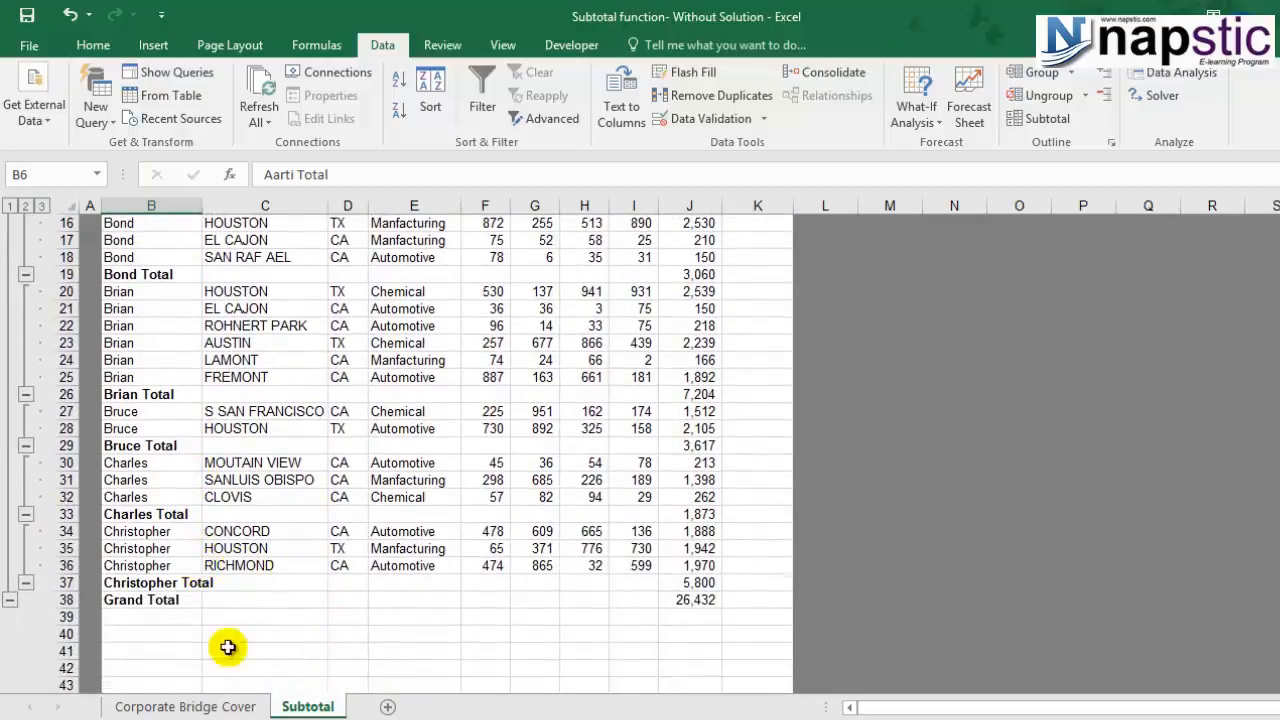
left_click(176, 602)
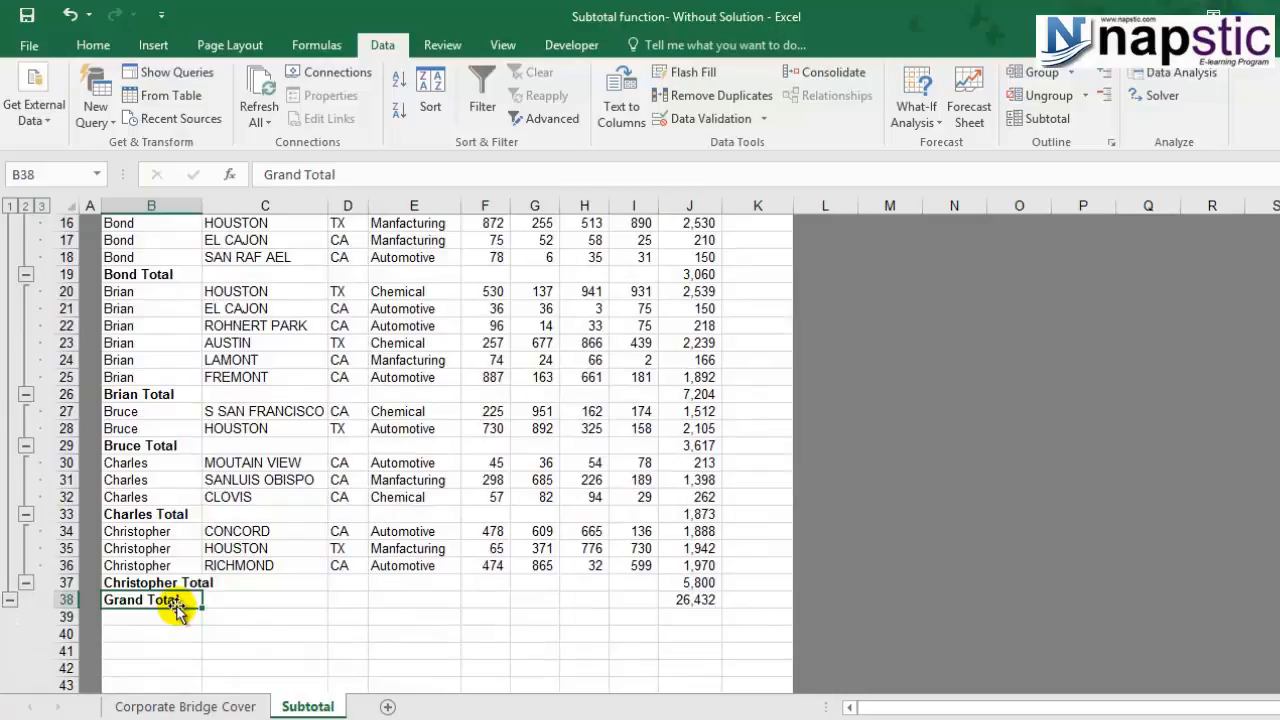
scroll(176, 610, "up", 5)
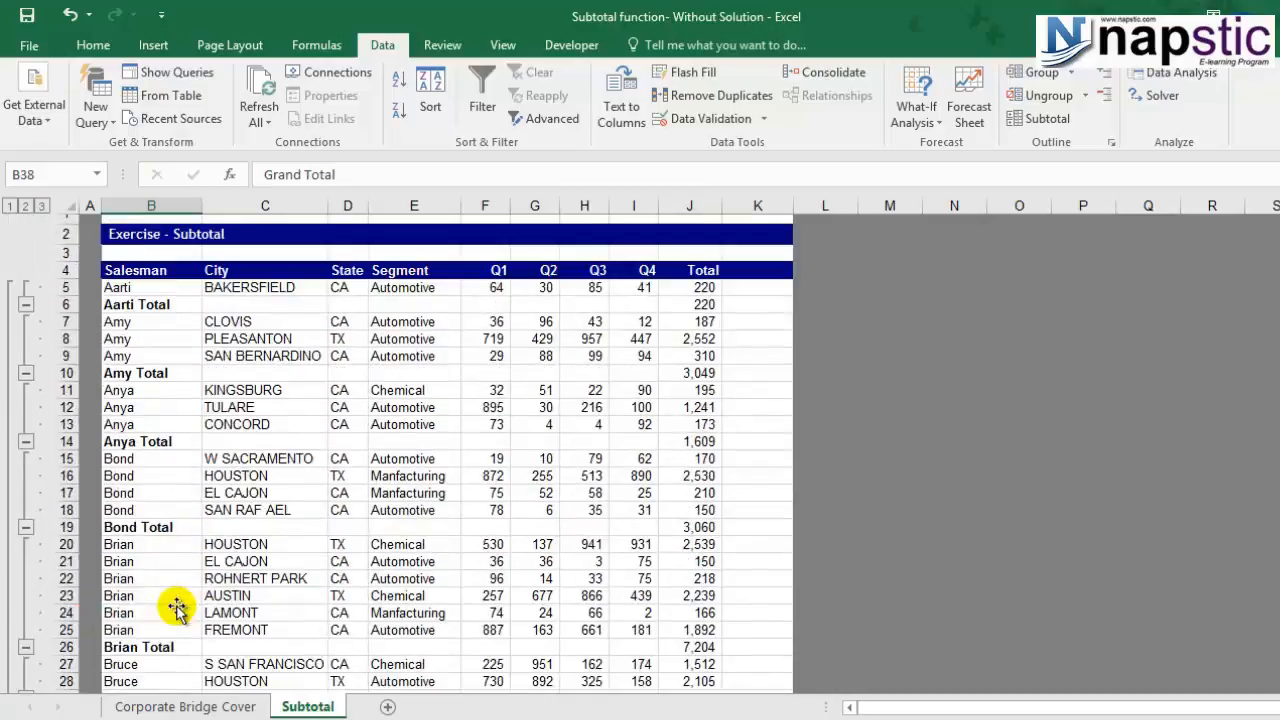
Cycle the outline through levels 1, 2 and 3, checking the grand total cell J38, and finish on full detail.
left_click(10, 205)
left_click(25, 205)
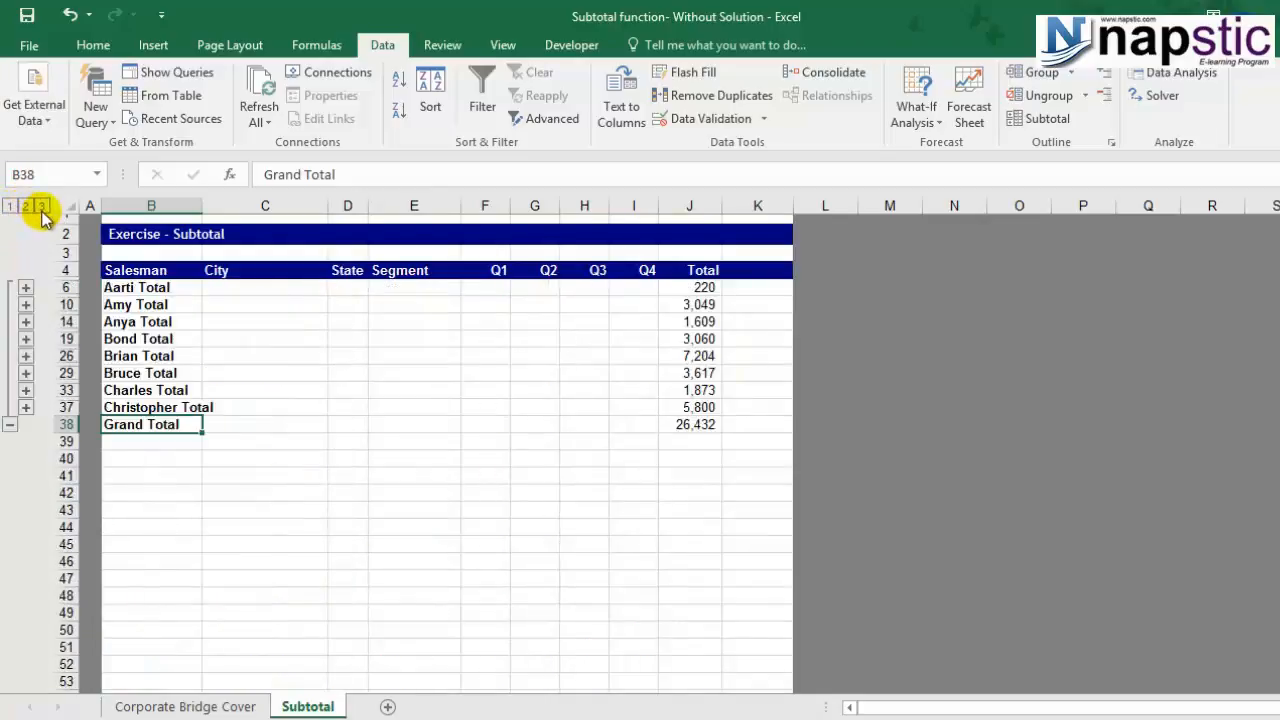
left_click(41, 207)
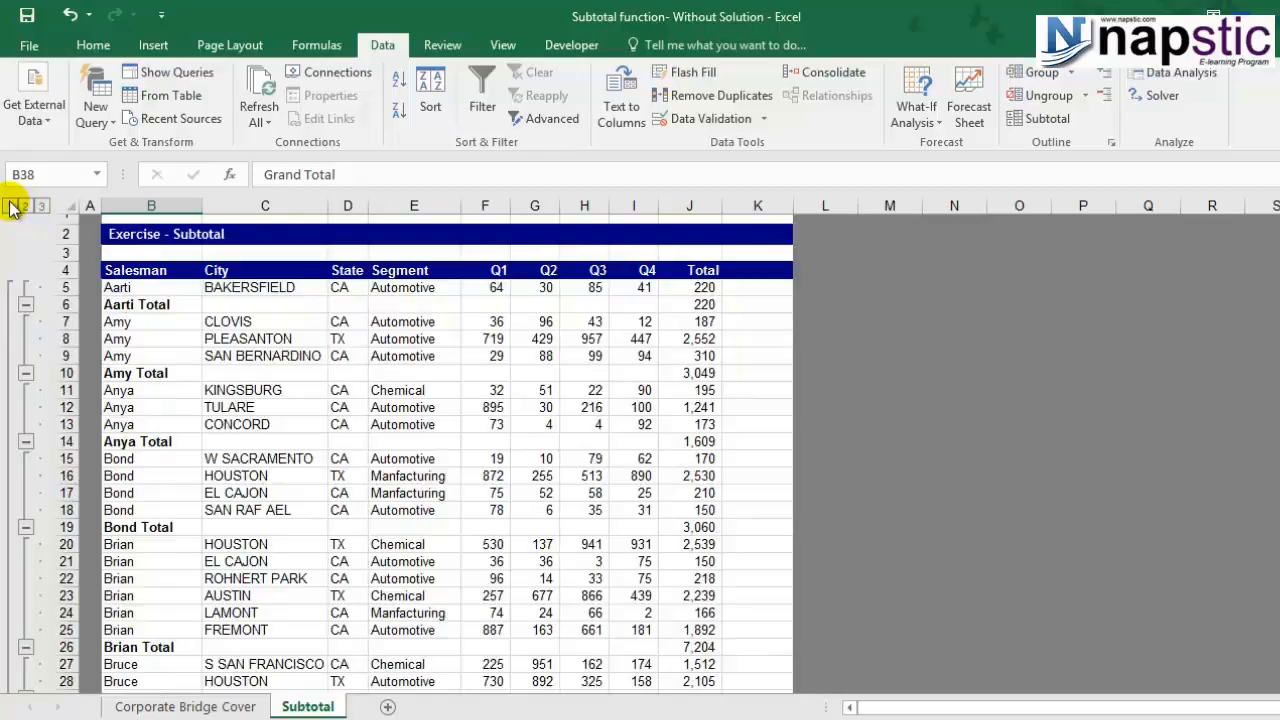
left_click(10, 206)
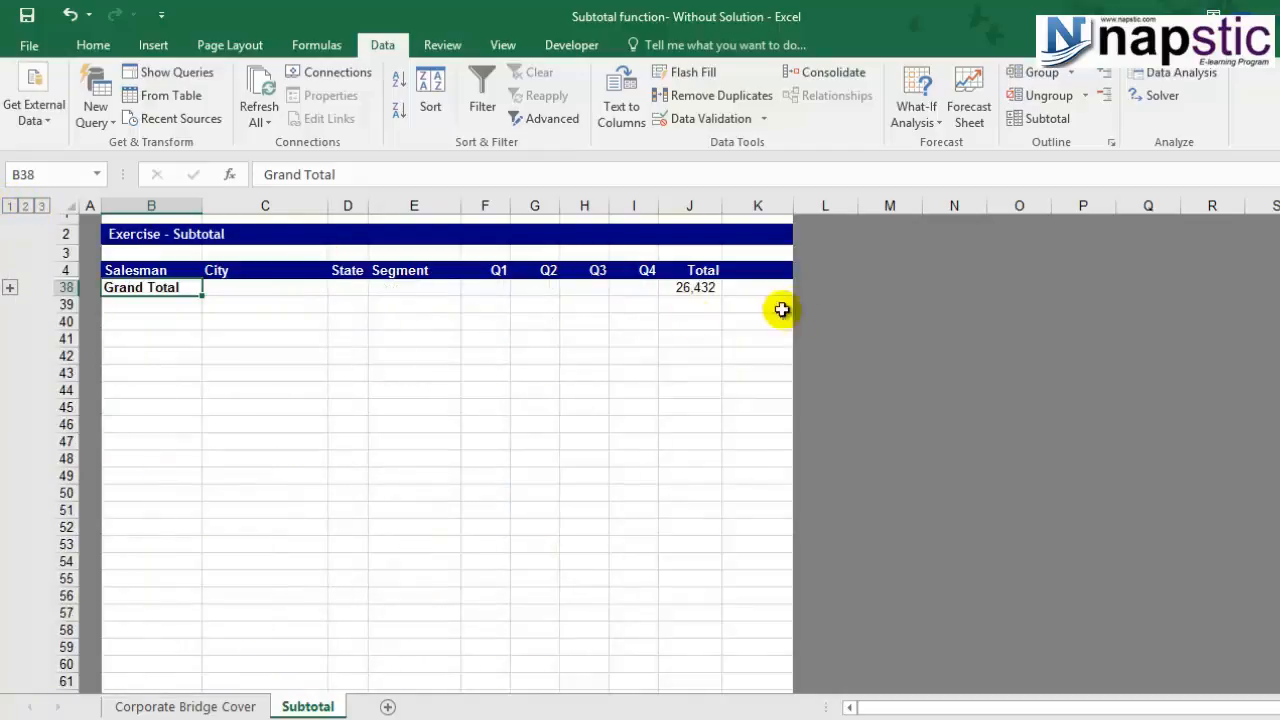
left_click(692, 288)
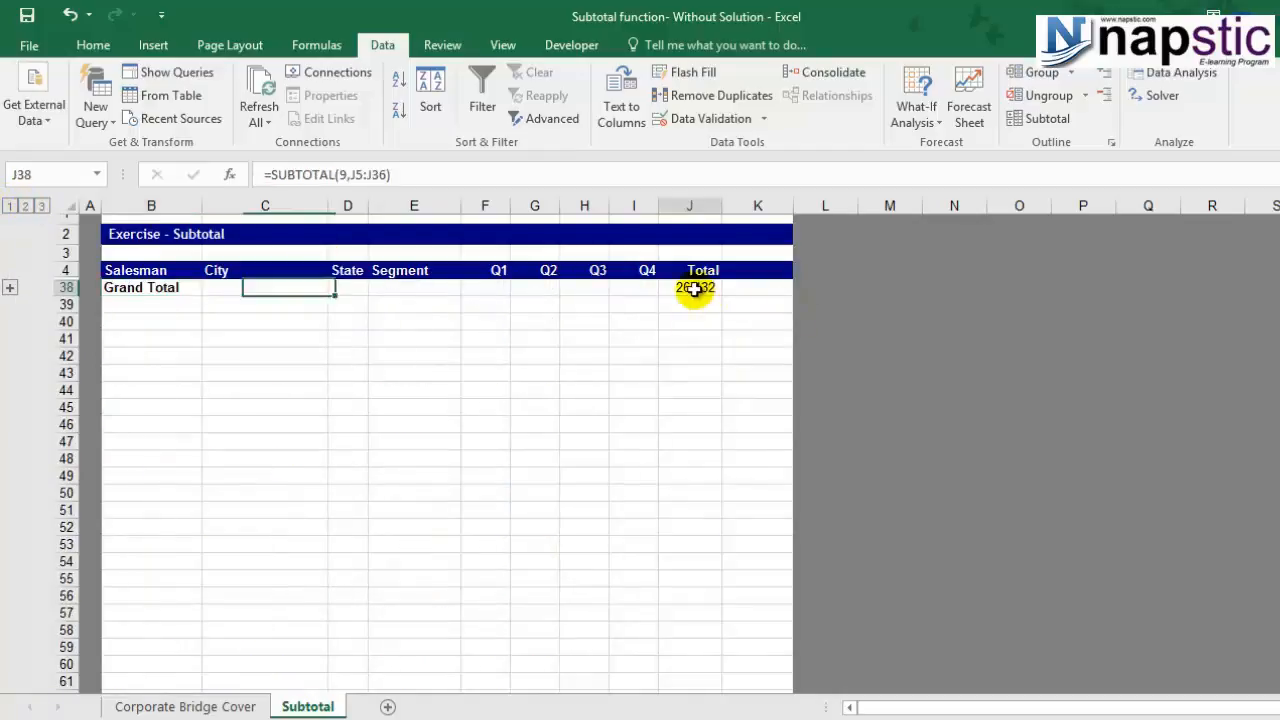
left_click(27, 207)
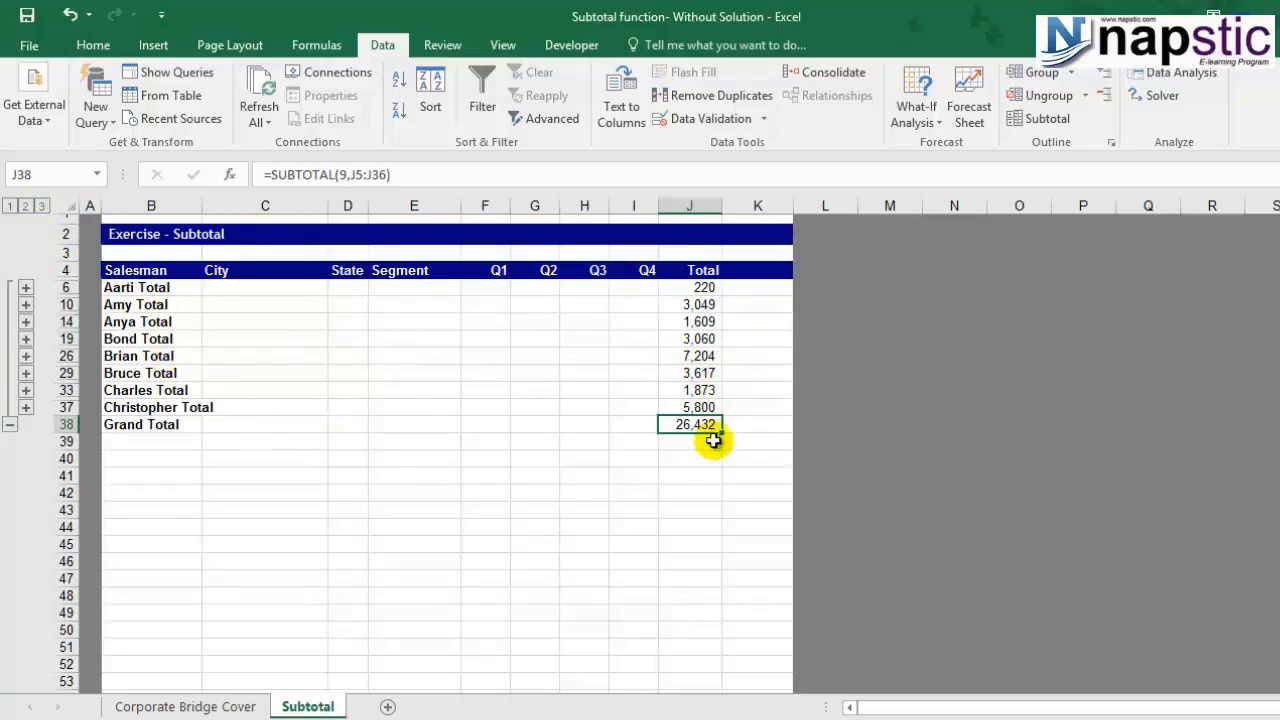
left_click(41, 205)
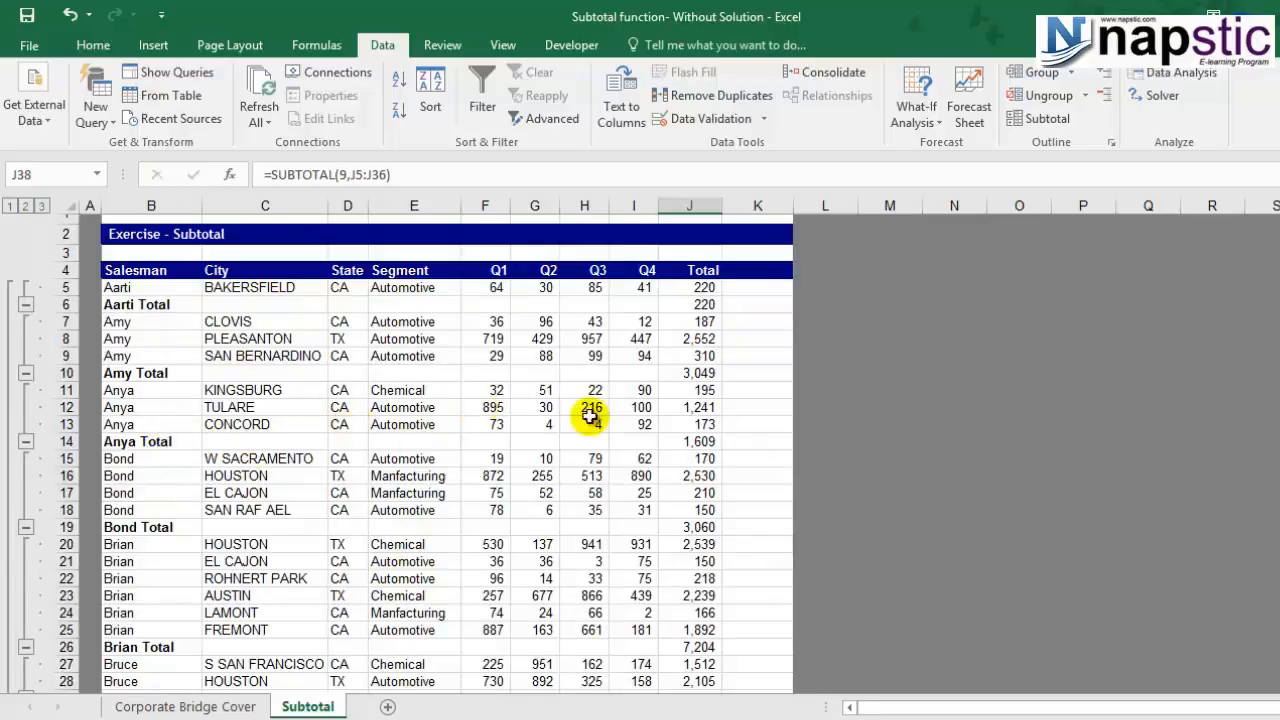
Collapse each salesman's outline group individually so only the subtotal rows and Grand Total show.
left_click(25, 305)
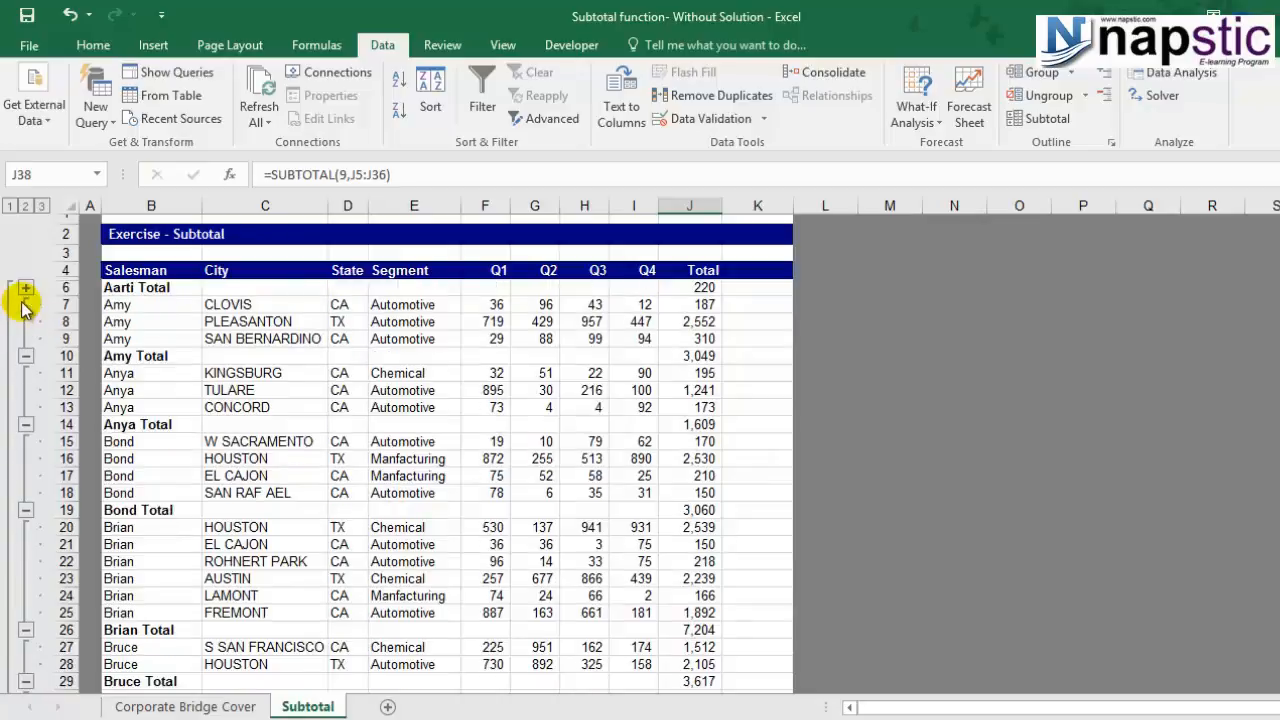
left_click(25, 355)
left_click(25, 373)
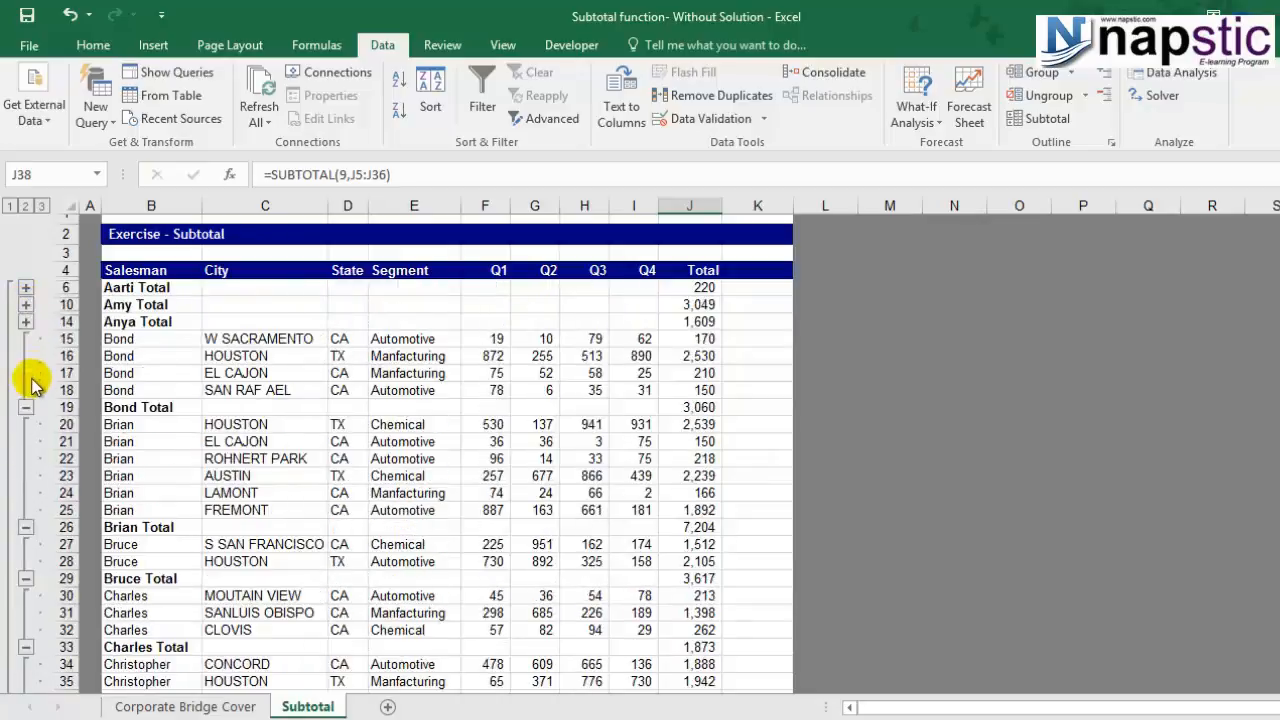
left_click(25, 407)
left_click(26, 458)
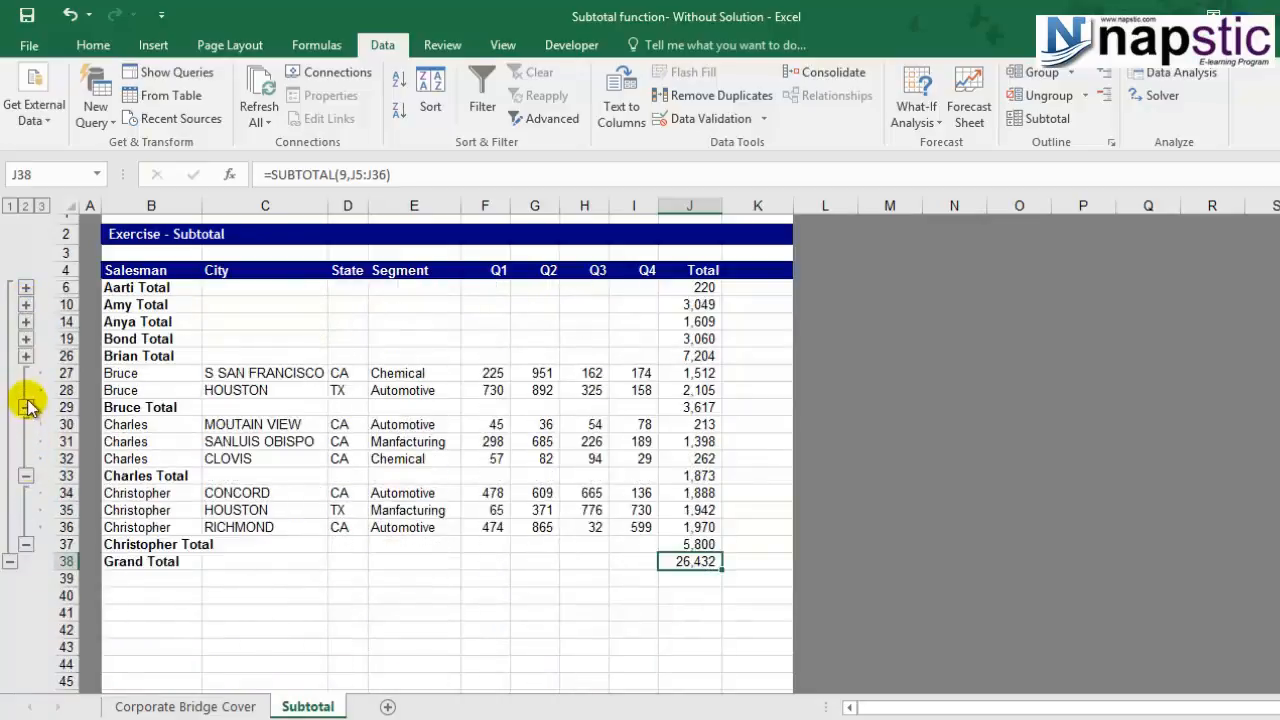
left_click(25, 407)
left_click(25, 441)
left_click(25, 458)
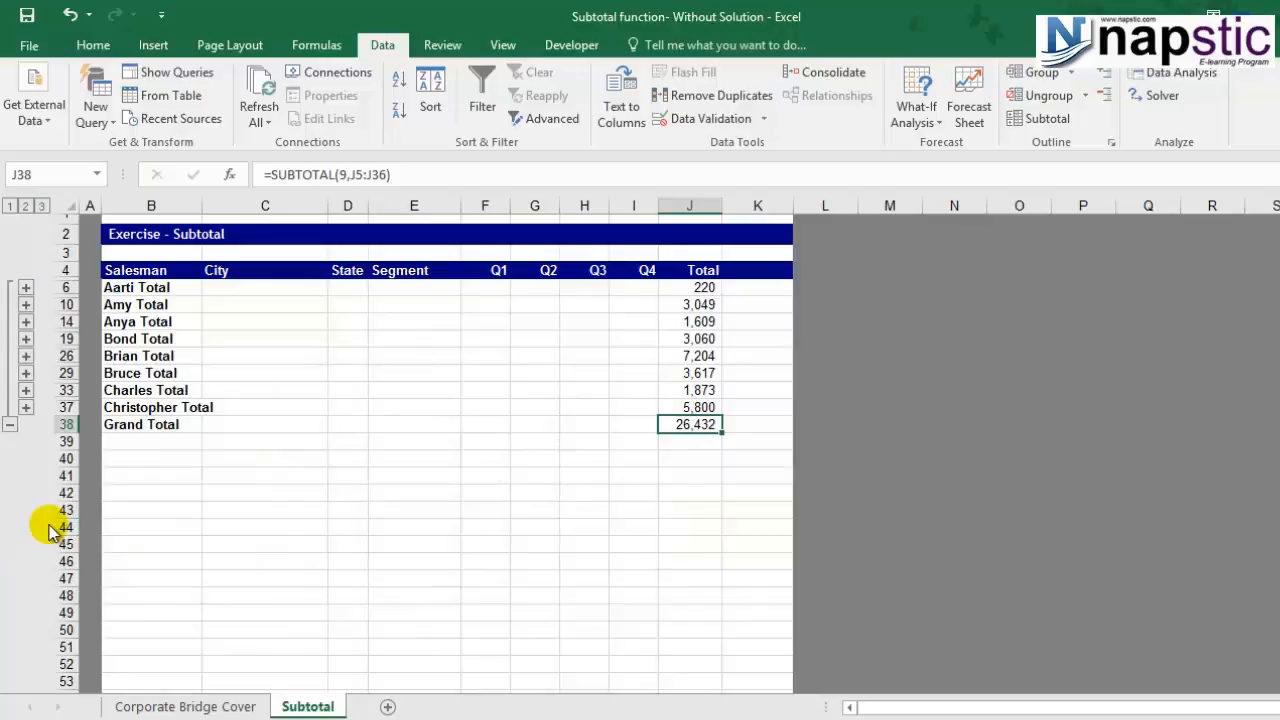
Expand every salesman's outline group one by one to show all the detail rows again.
left_click(25, 287)
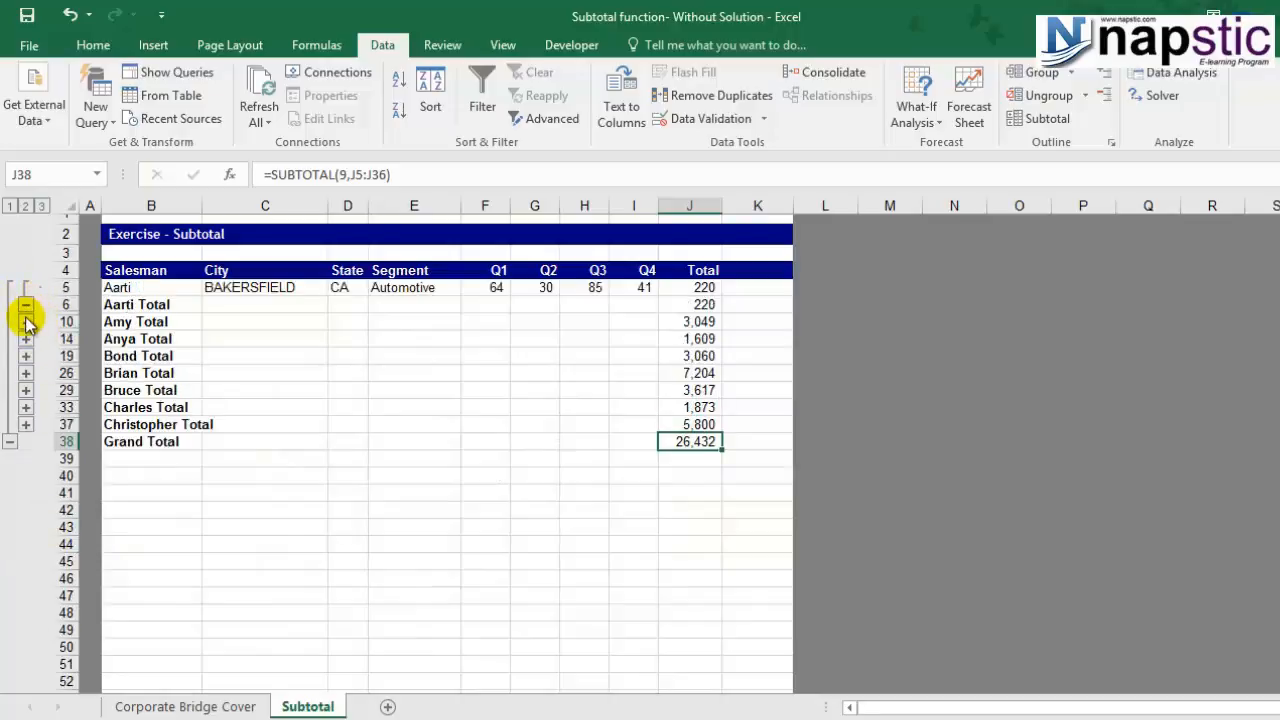
left_click(26, 322)
left_click(25, 389)
left_click(25, 458)
left_click(25, 544)
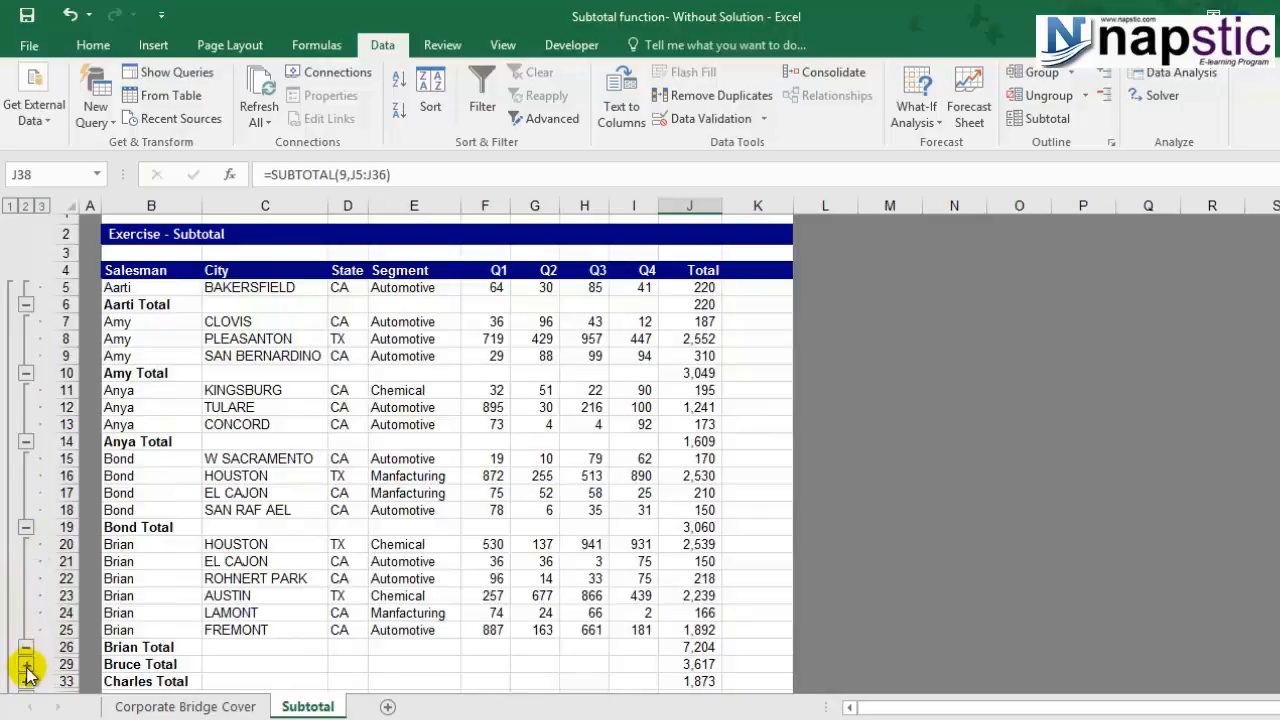
left_click(25, 666)
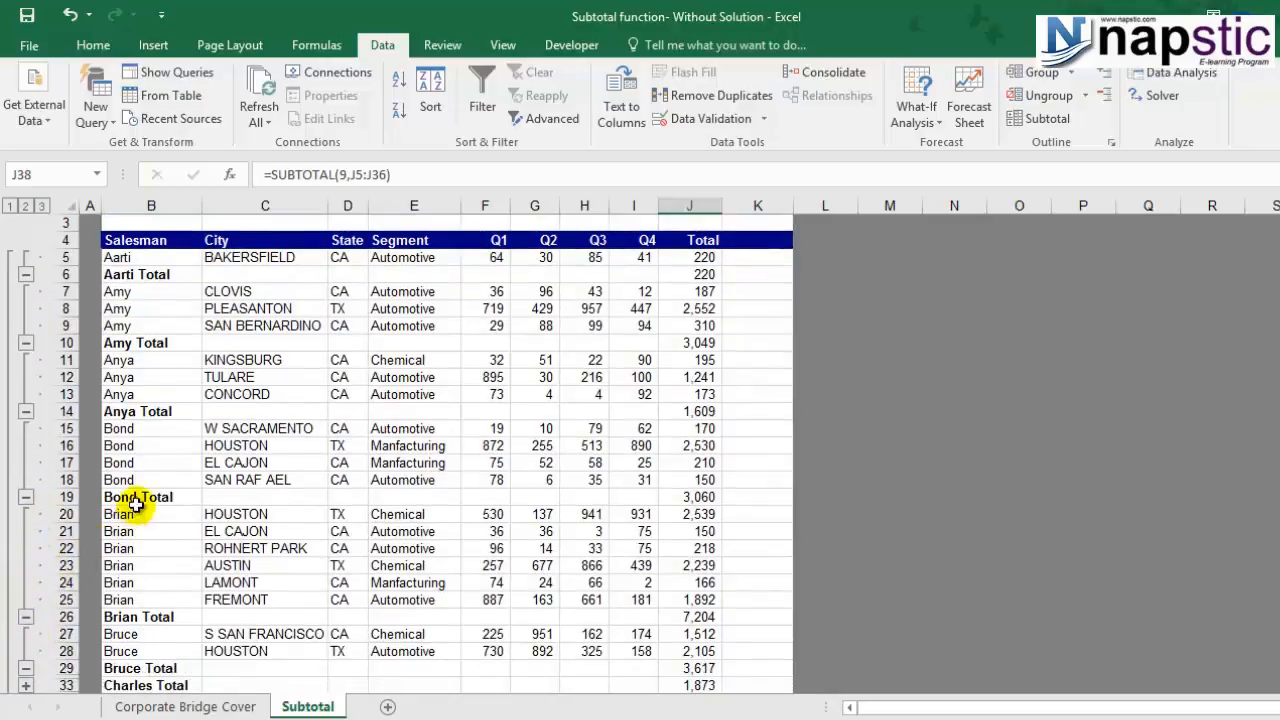
left_click(25, 690)
scroll(30, 505, "down", 5)
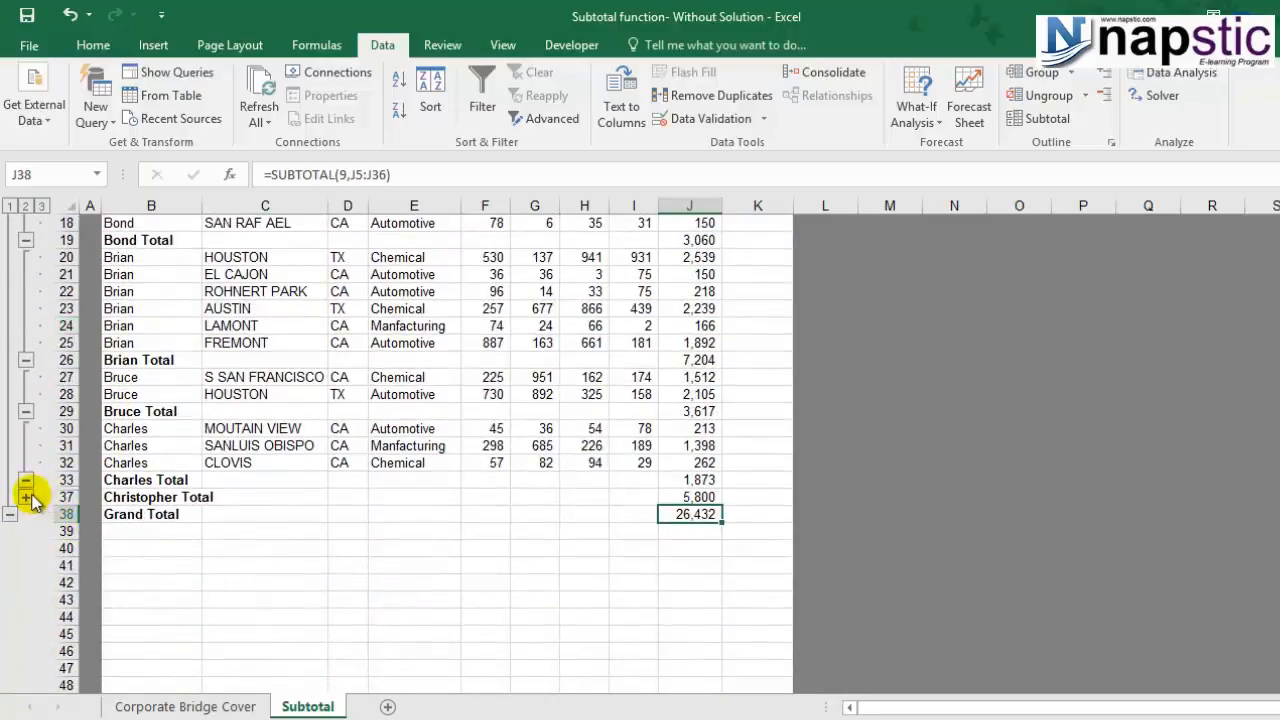
left_click(25, 500)
scroll(186, 551, "up", 5)
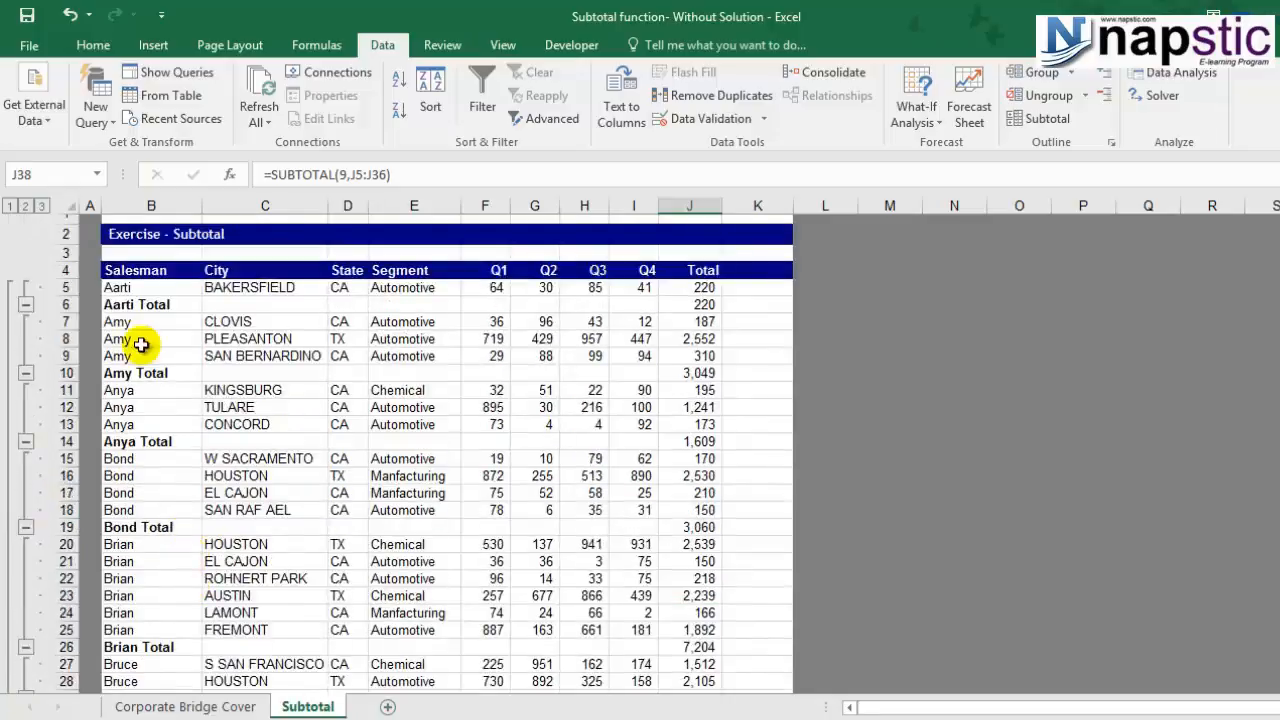
Compare the salesman subtotals at outline level 2 with the grand total at level 1, and restore the level 3 detail.
left_click(26, 206)
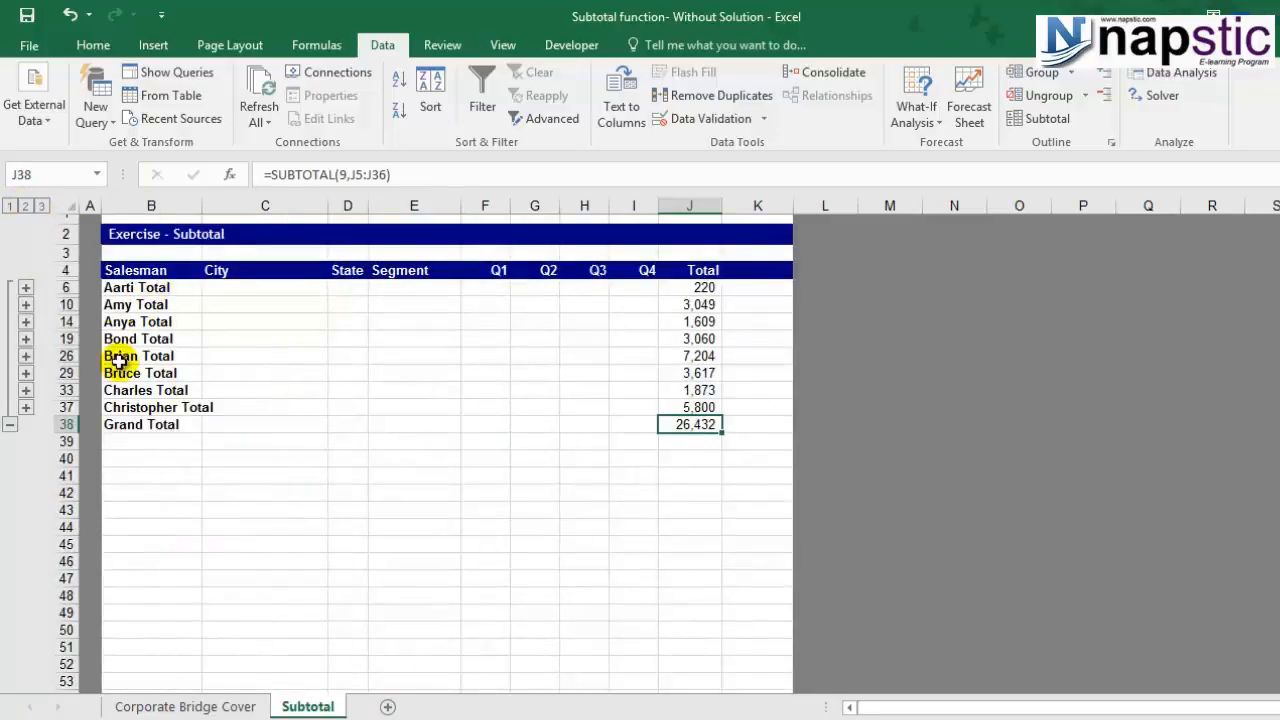
left_click(10, 206)
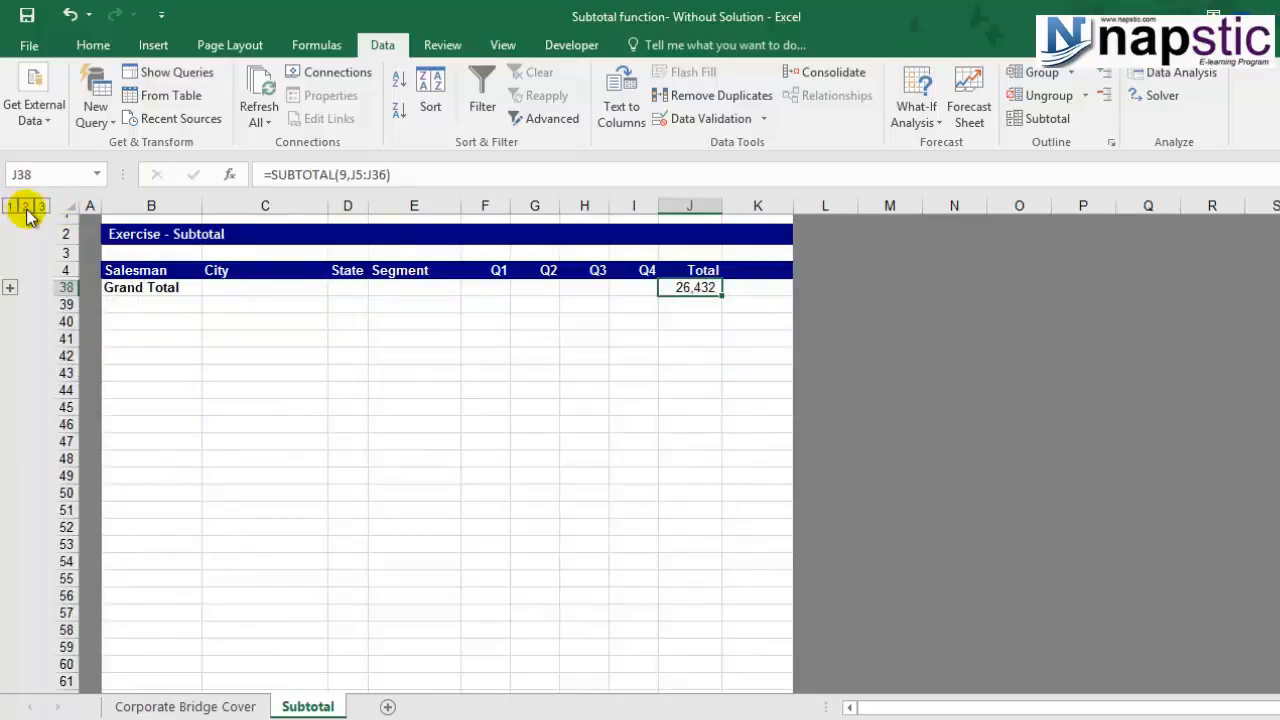
left_click(26, 206)
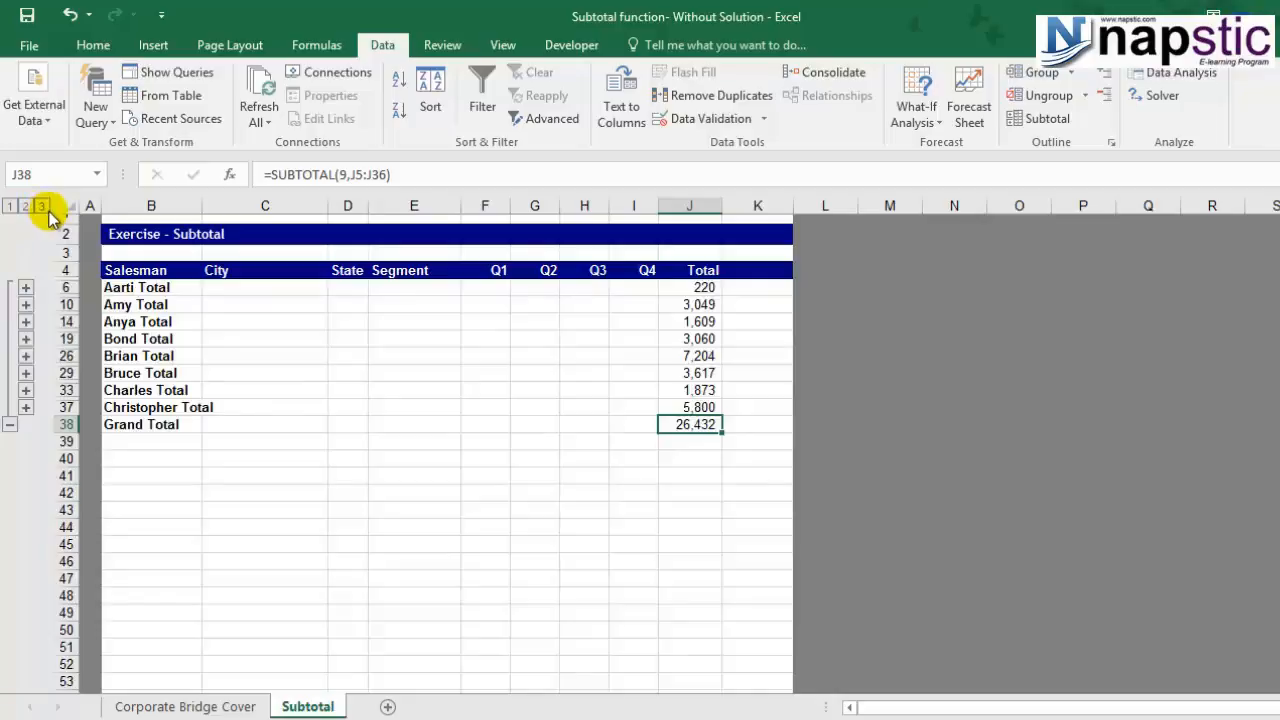
left_click(47, 208)
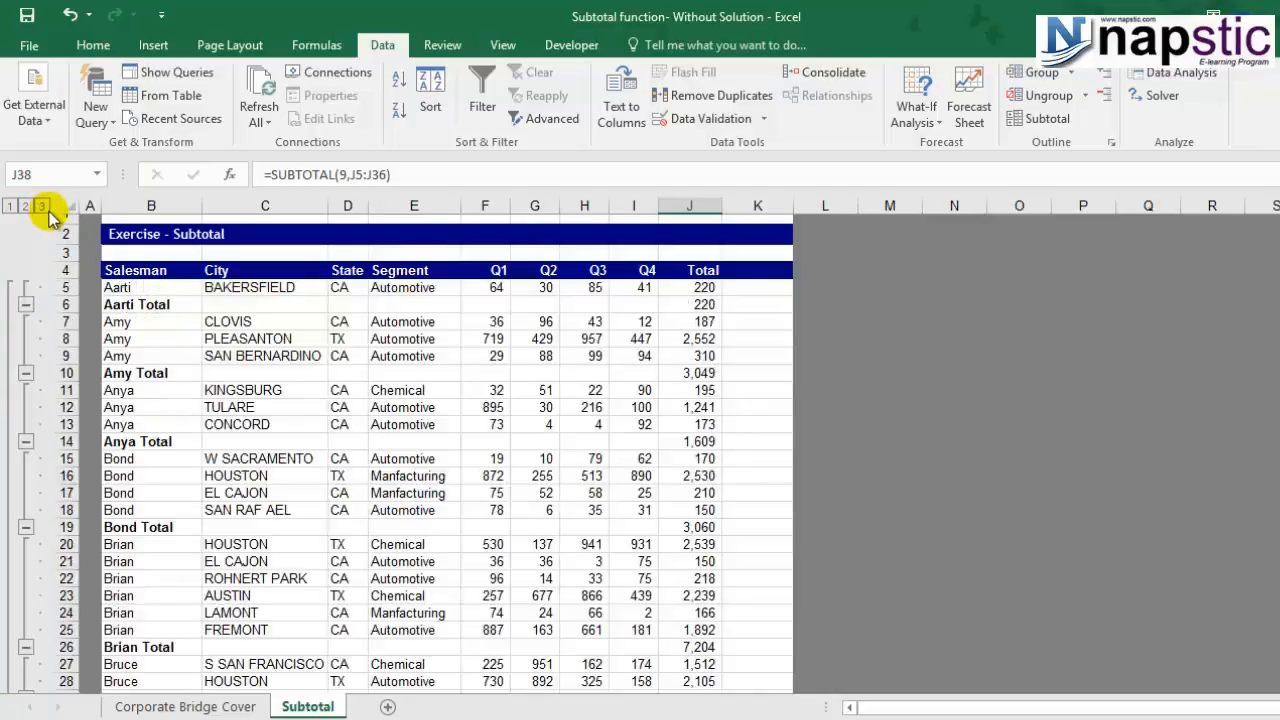
Inspect the labels and subtotal cells of the first two salesmen in rows 6 and 10.
left_click(173, 305)
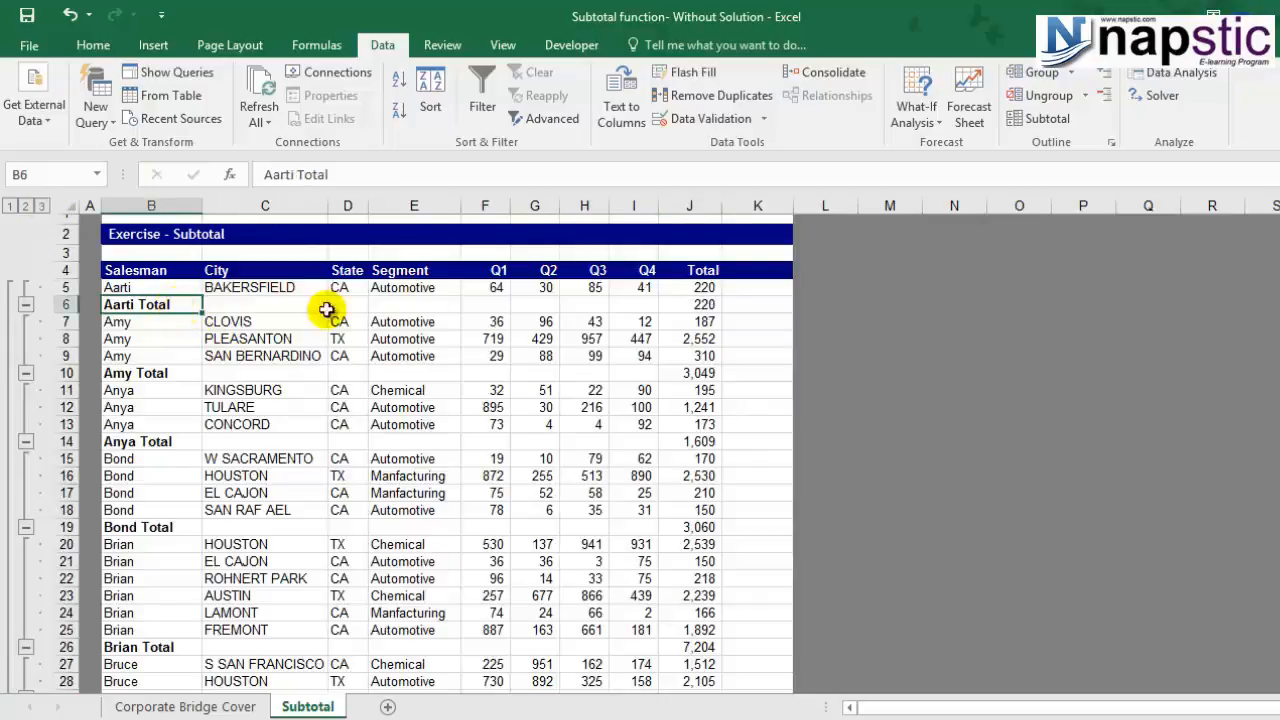
left_click(677, 306)
left_click(122, 378)
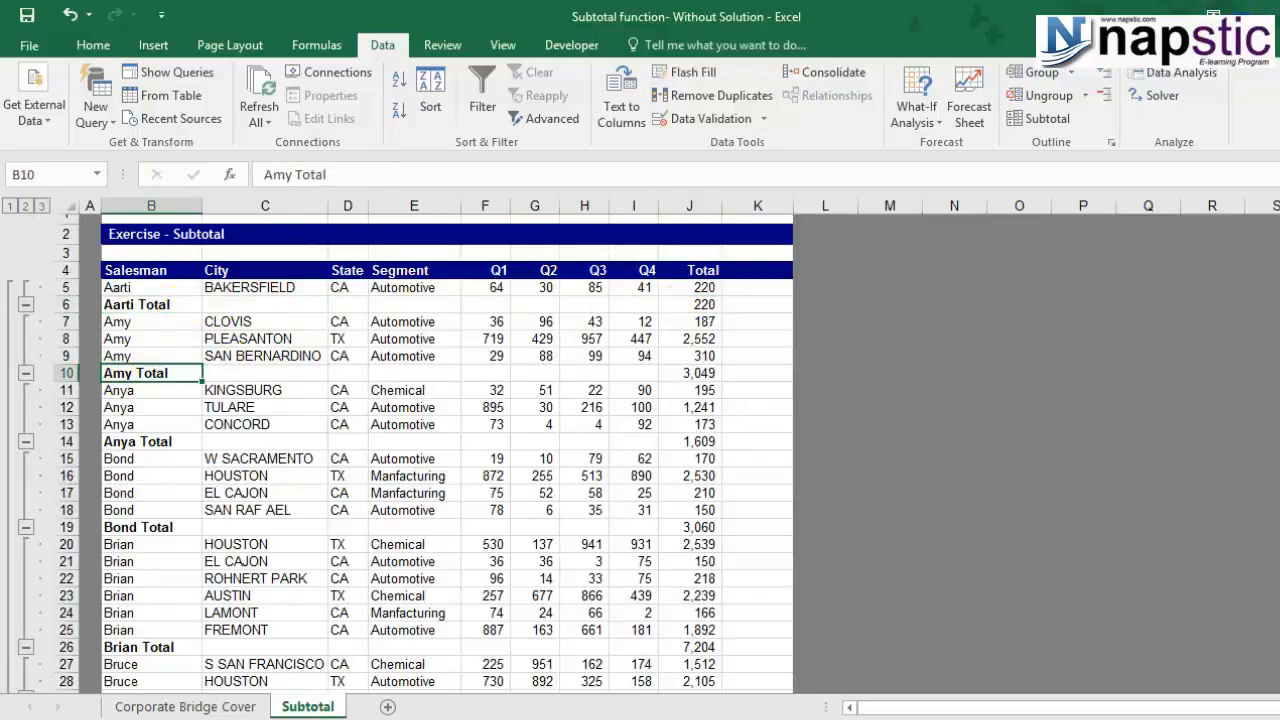
left_click(140, 307)
left_click(157, 365)
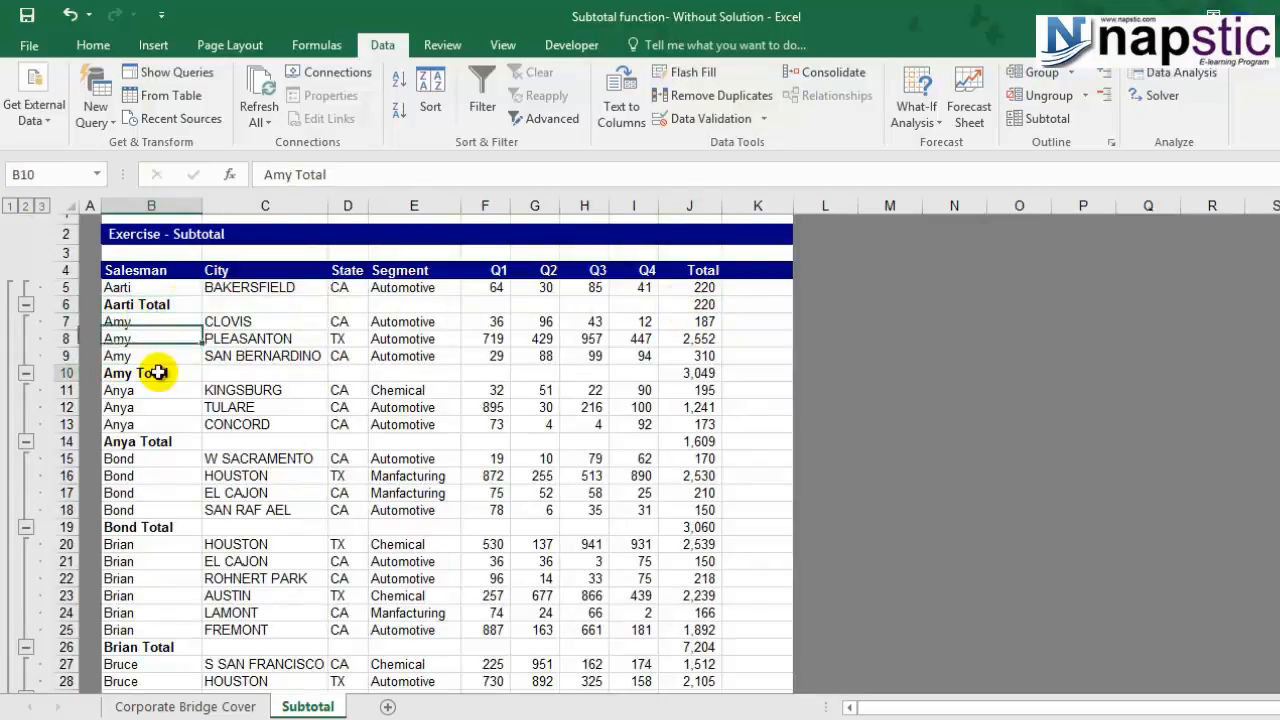
left_click(695, 306)
left_click(693, 373)
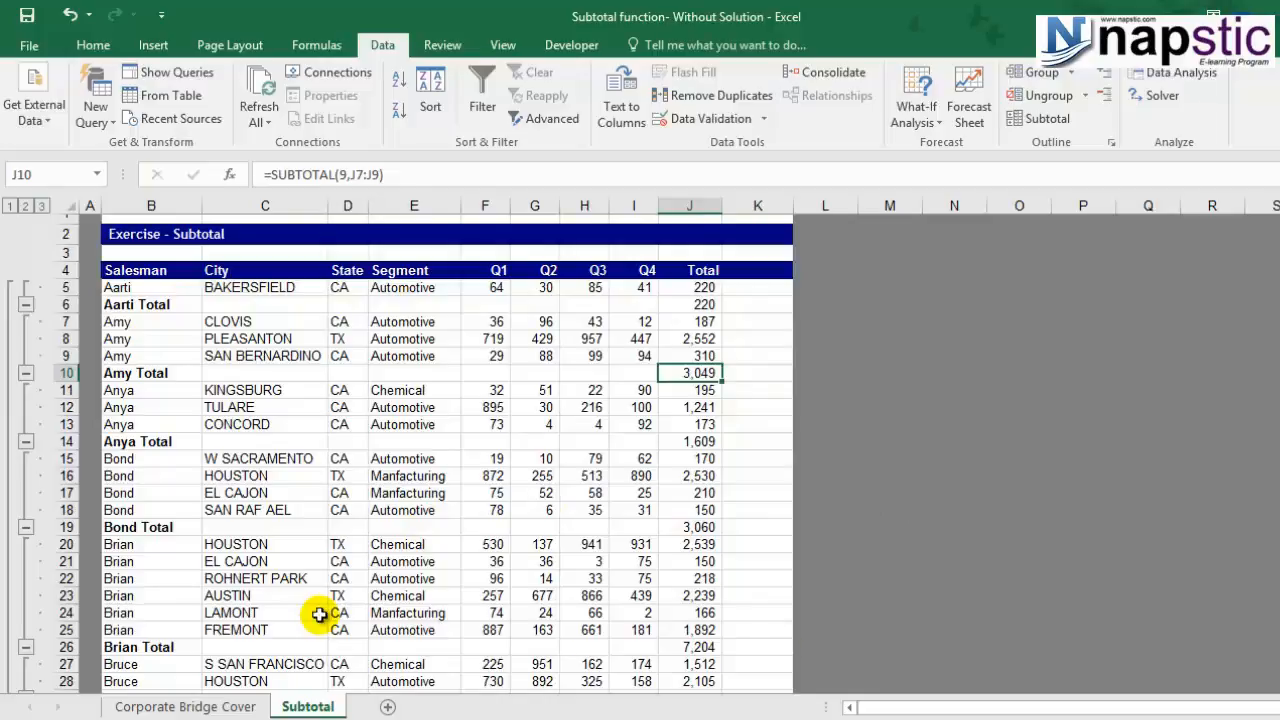
Collapse the outline to level 2 and fill the whole subtotal range B6:J38 with yellow.
left_click(25, 205)
left_click(227, 486)
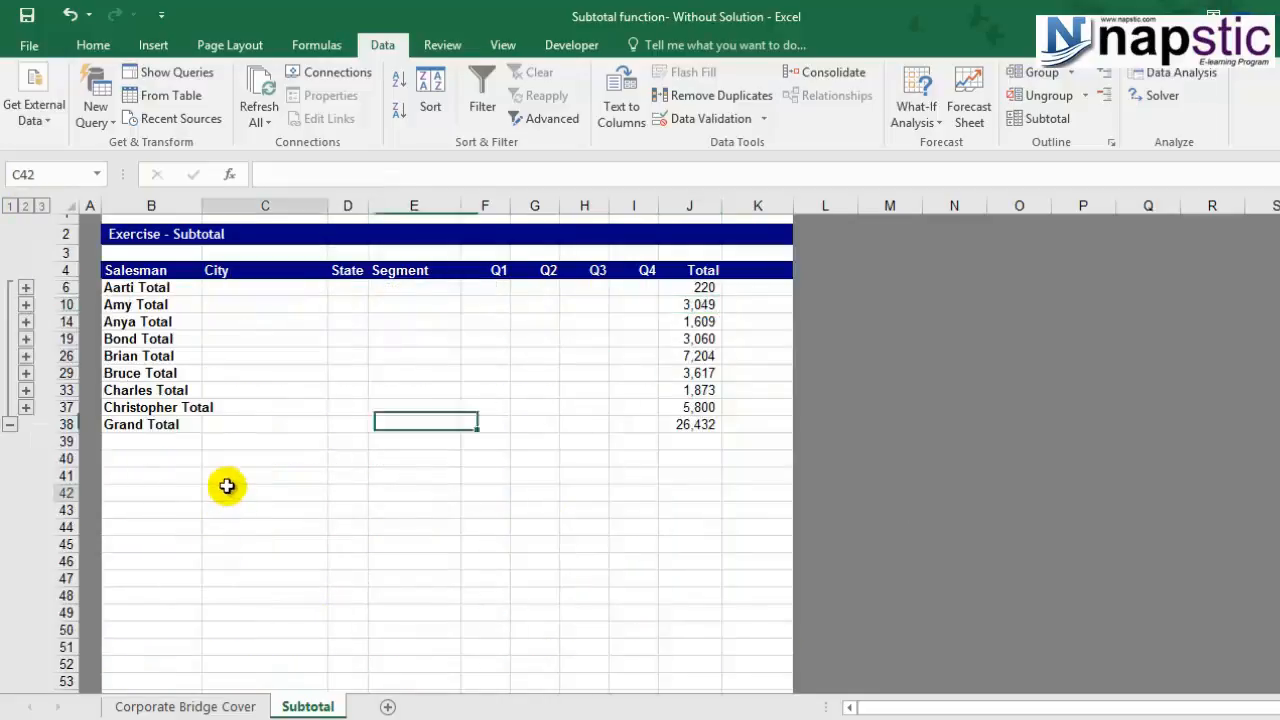
left_click_drag(115, 288, 691, 429)
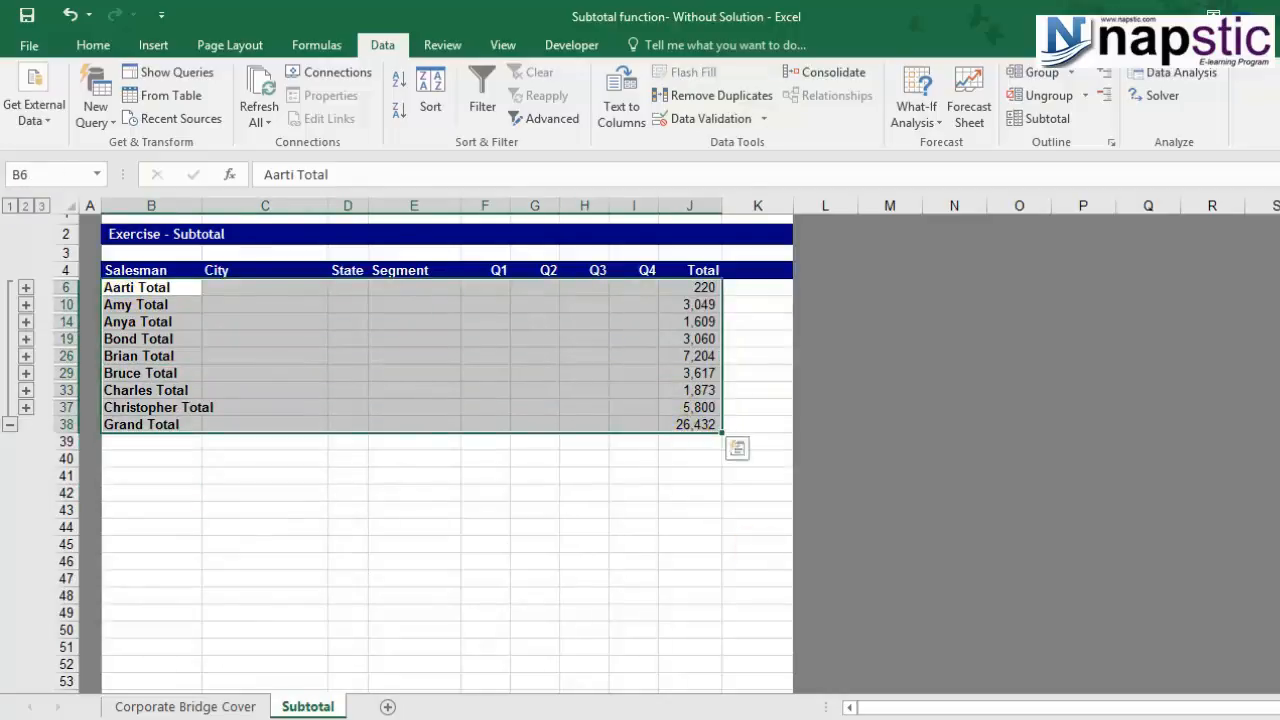
left_click(93, 45)
left_click(321, 111)
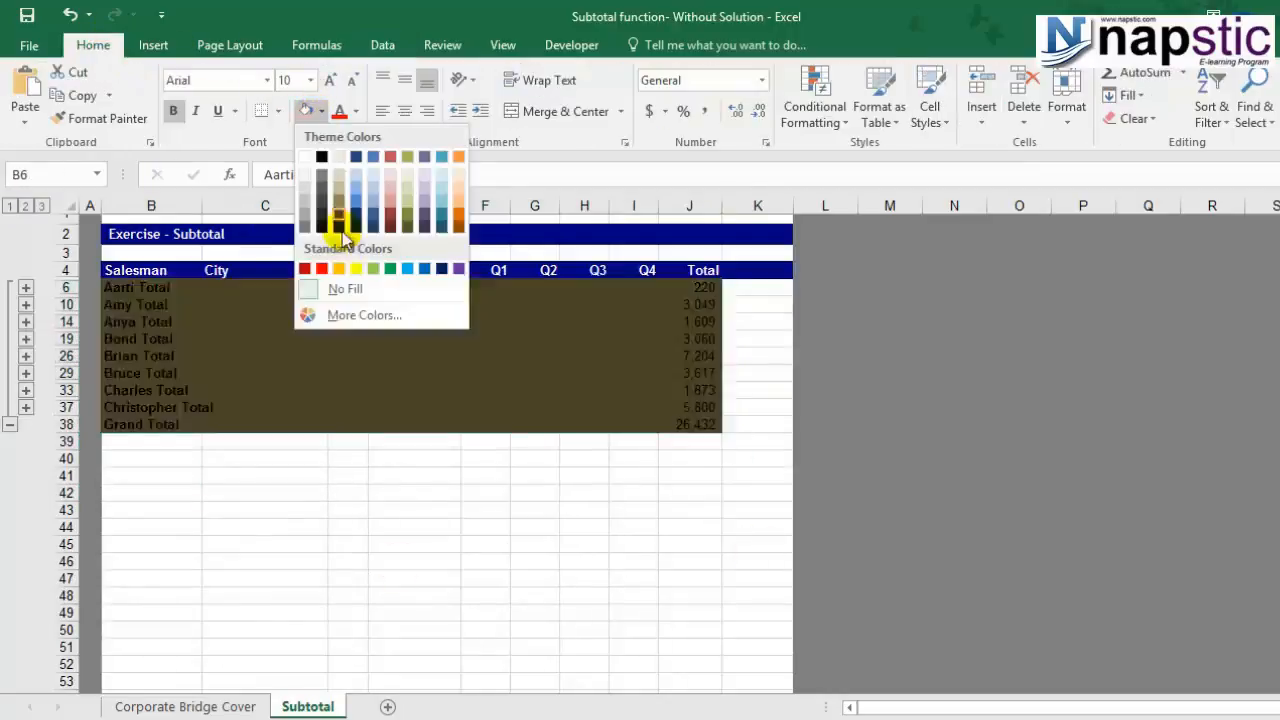
left_click(356, 268)
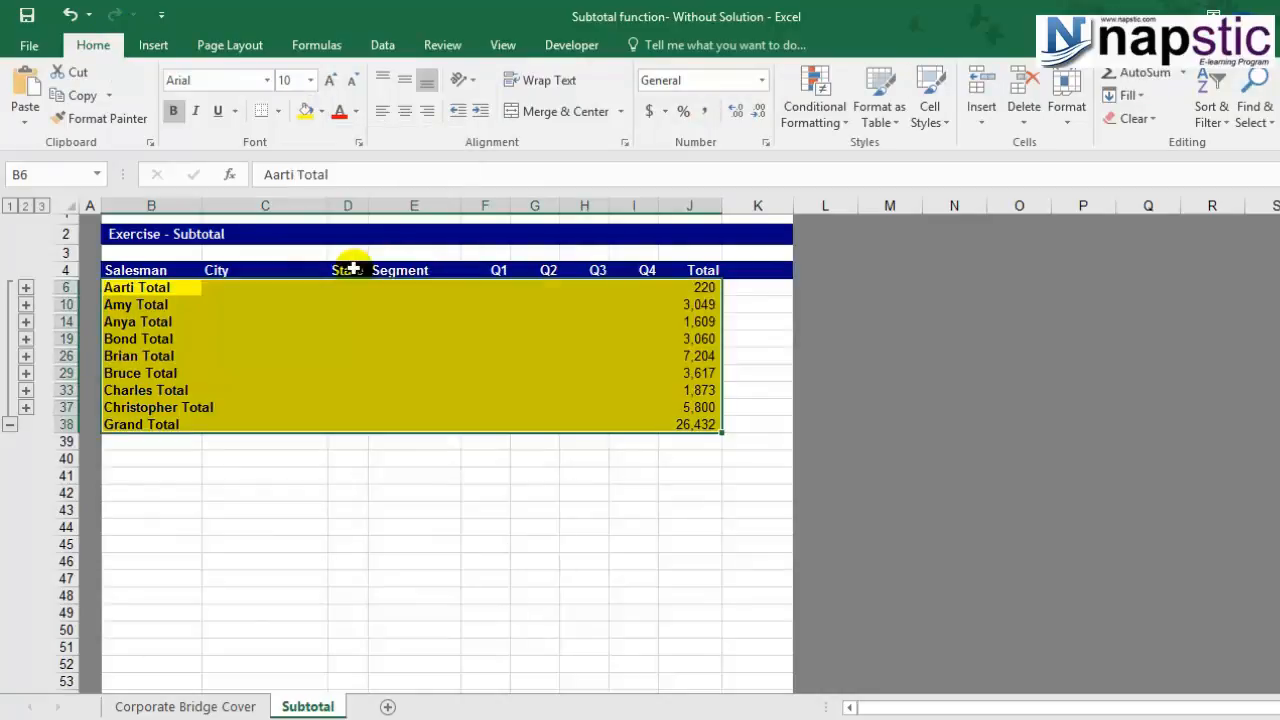
left_click(414, 560)
Show the level 3 detail and check the fill on the detail rows between the subtotals.
left_click(42, 206)
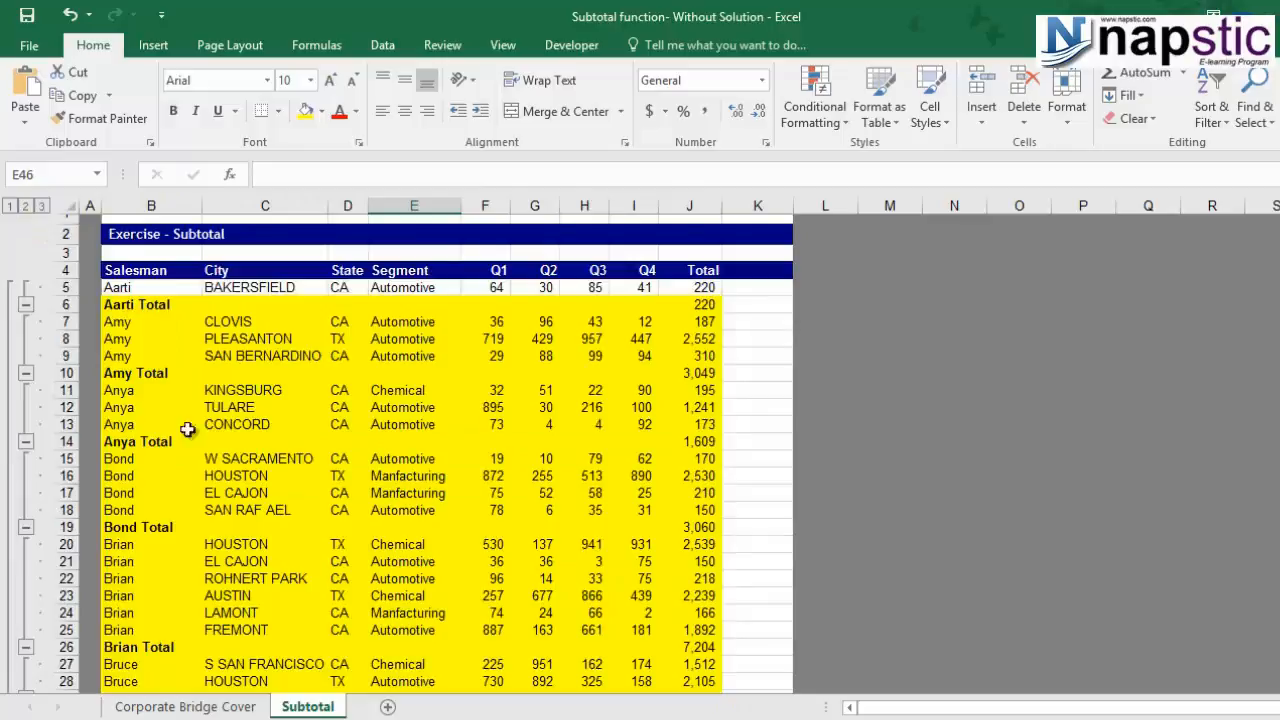
left_click(130, 321)
left_click(141, 390)
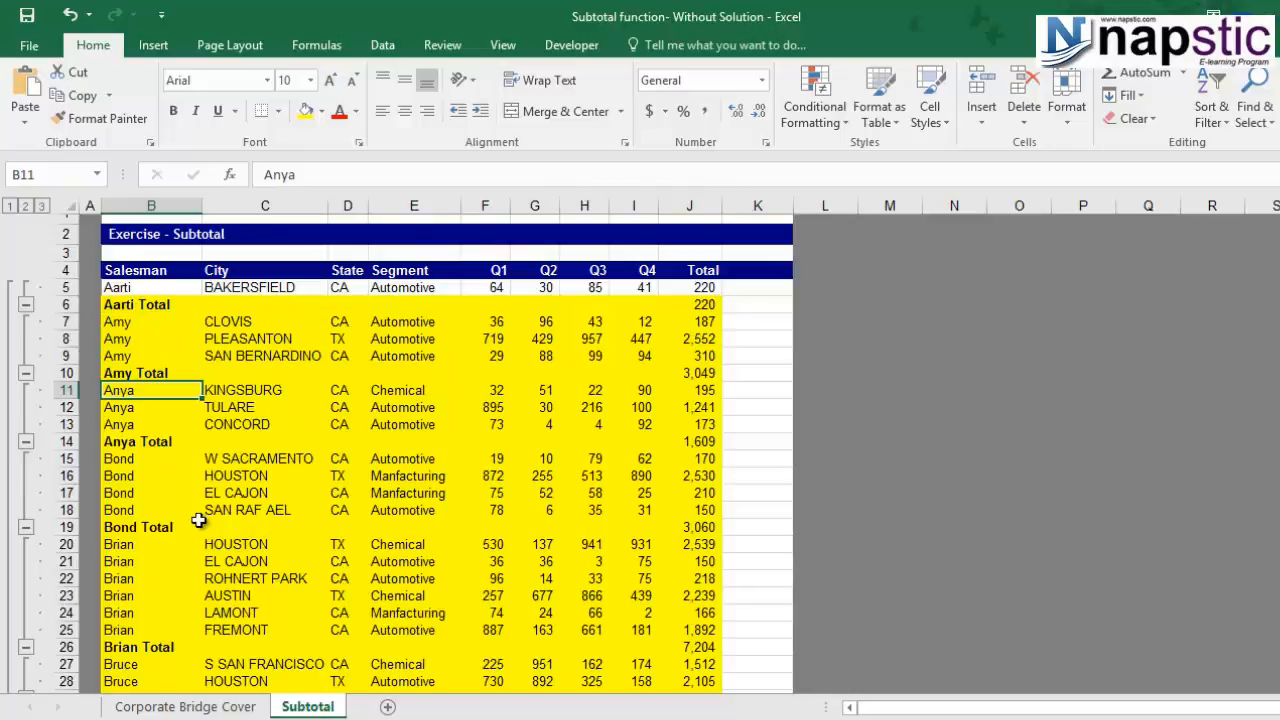
Return the outline to level 2 and remove the fill color from range B6:J38.
left_click(27, 210)
left_click_drag(120, 288, 689, 423)
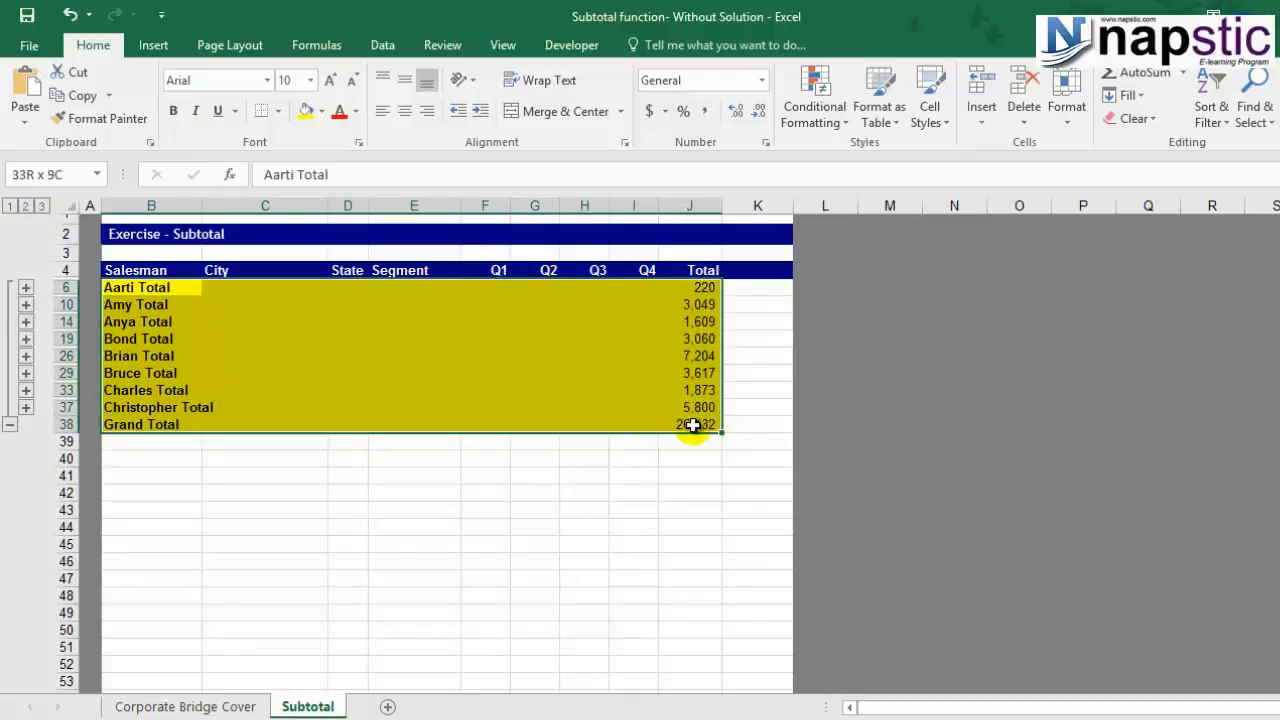
left_click(321, 111)
left_click(345, 289)
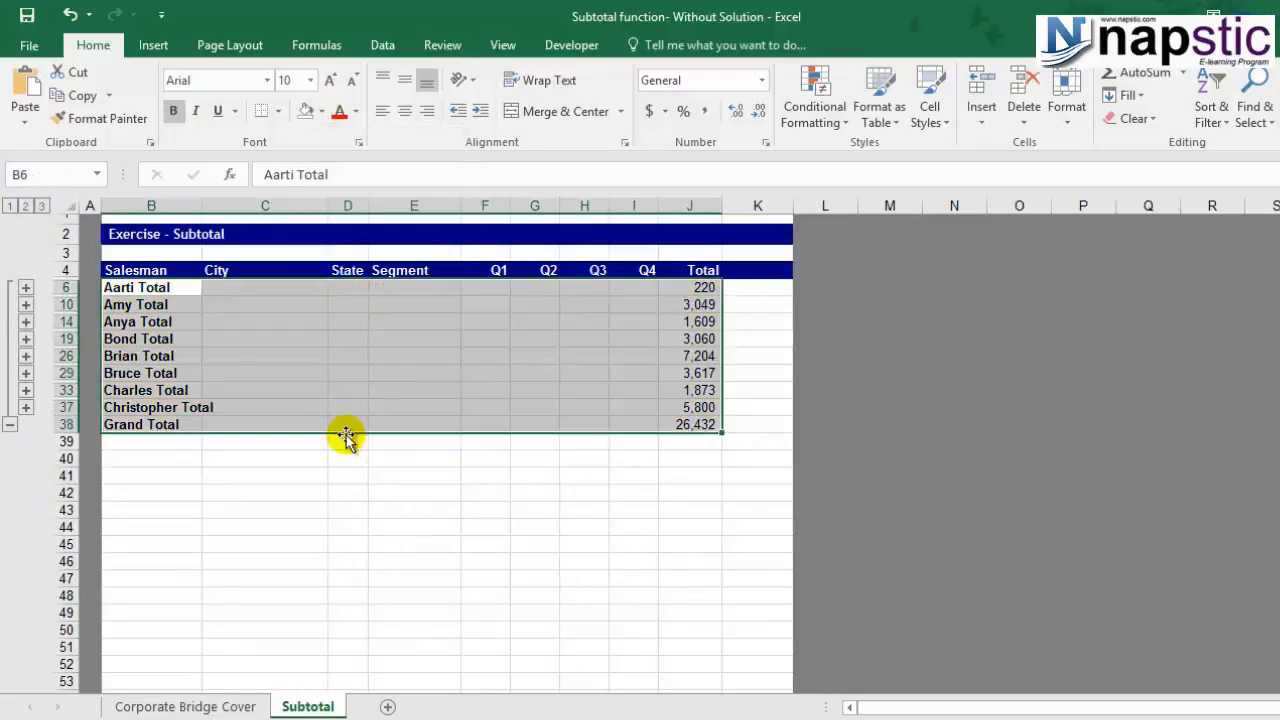
left_click(171, 287)
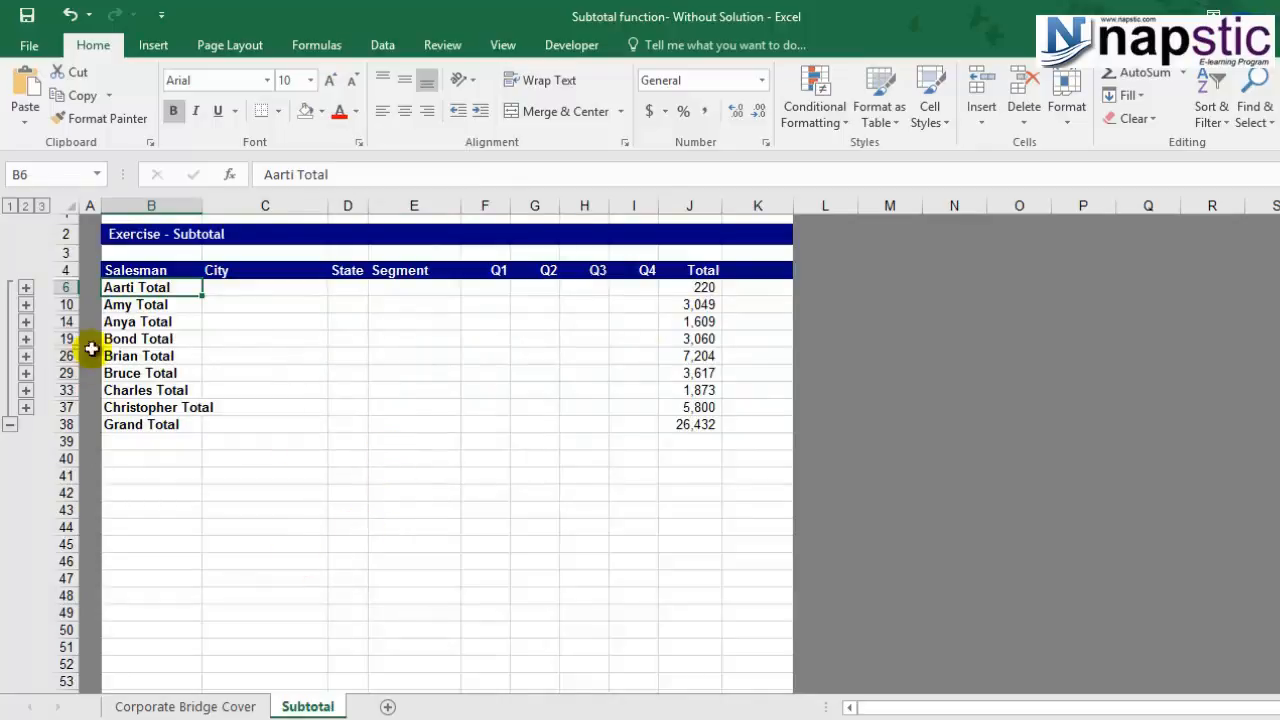
Select only the visible cells of subtotal range B6:J38 with Go To Special.
left_click_drag(155, 287, 692, 423)
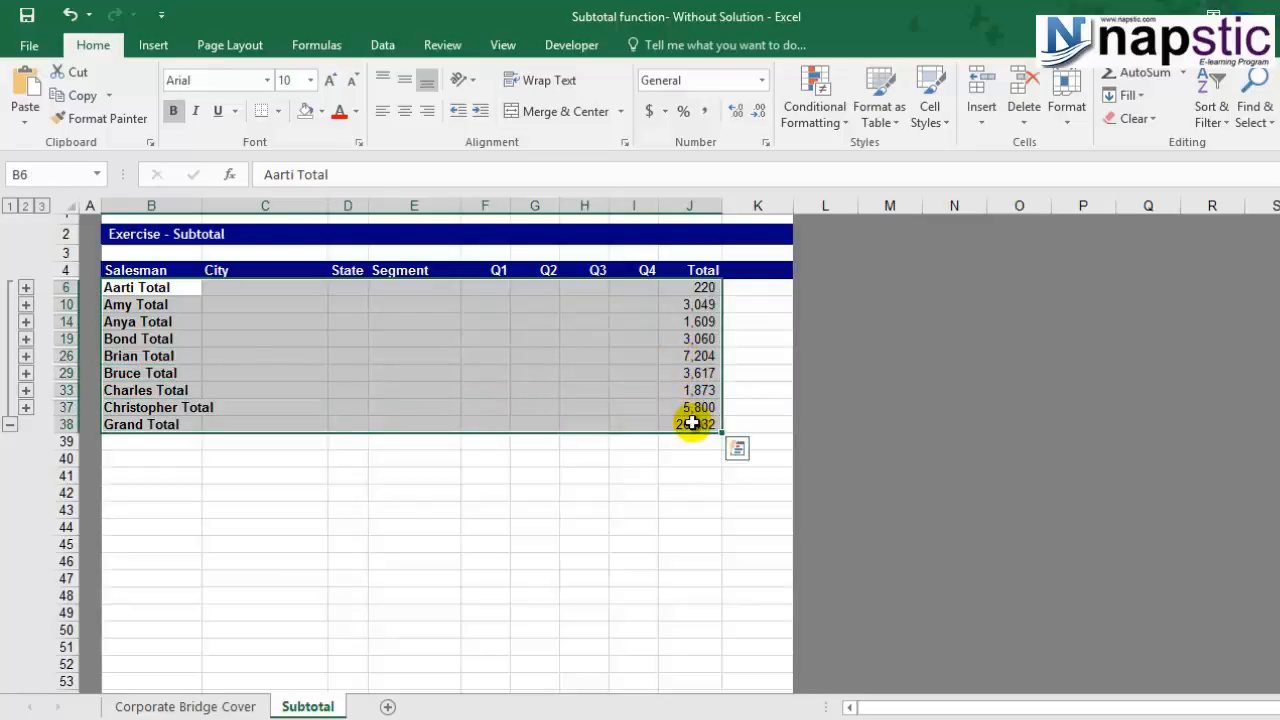
key("F5")
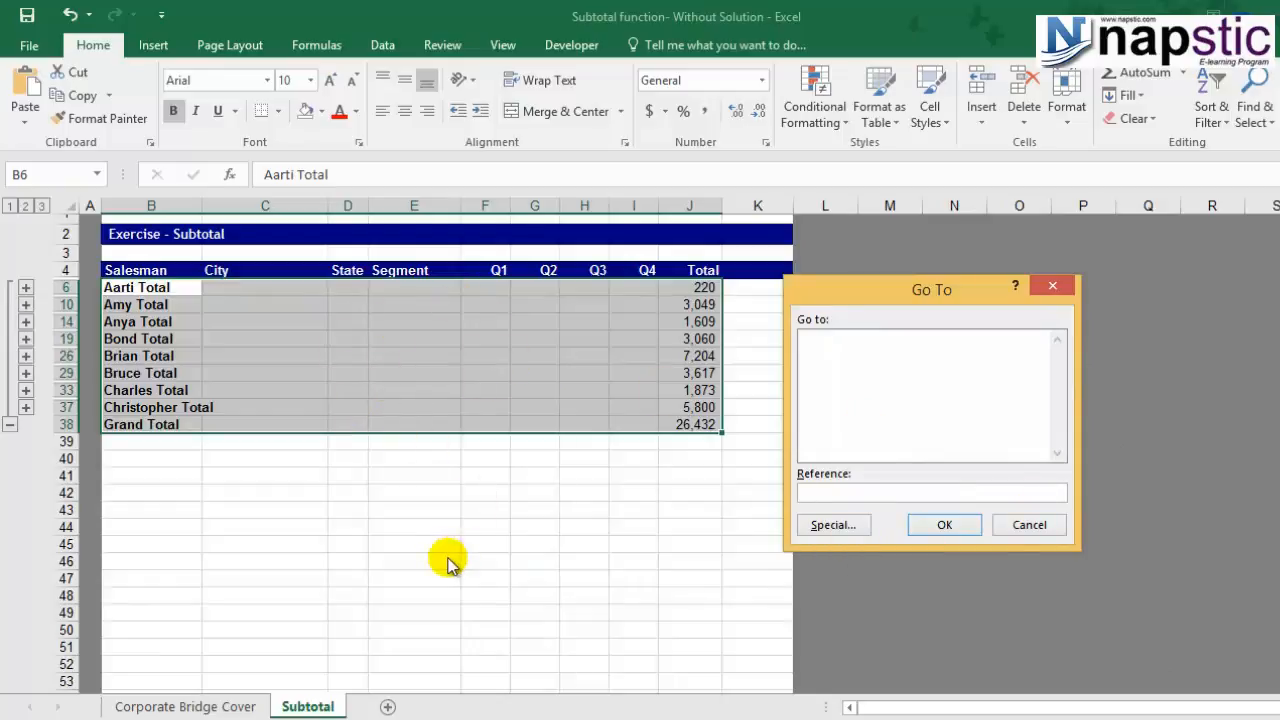
left_click(828, 526)
key("y")
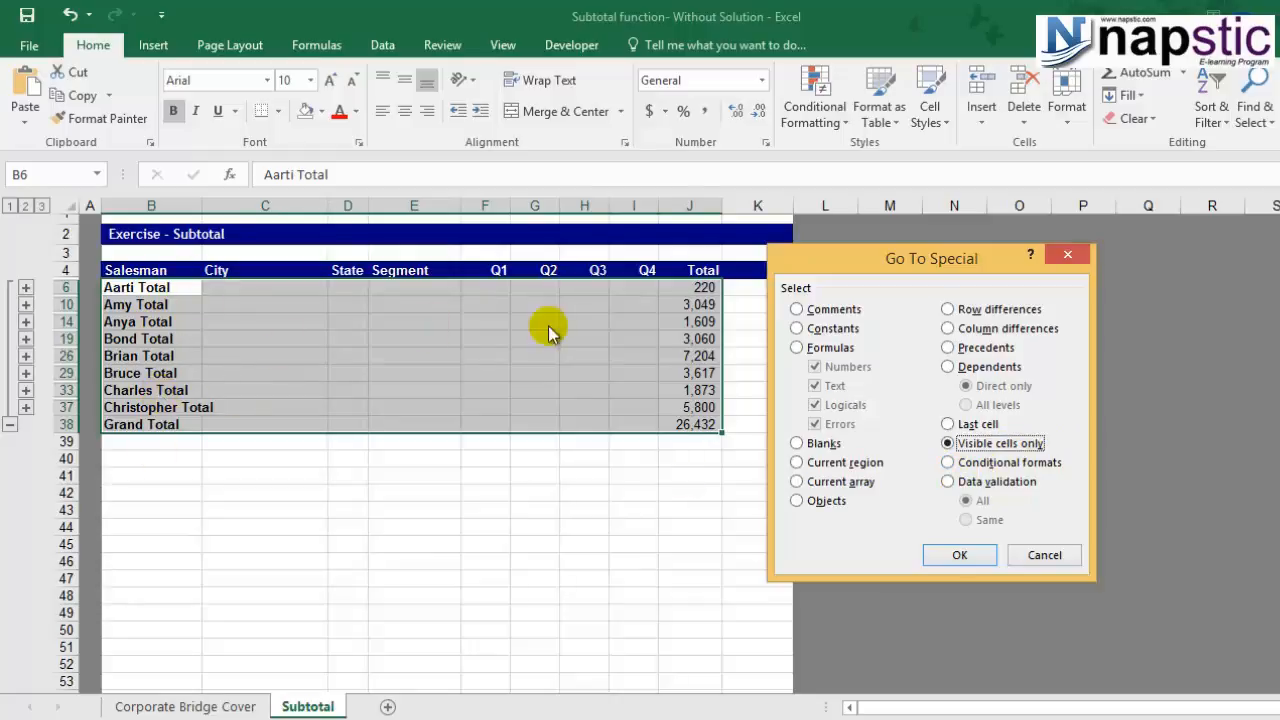
left_click(972, 557)
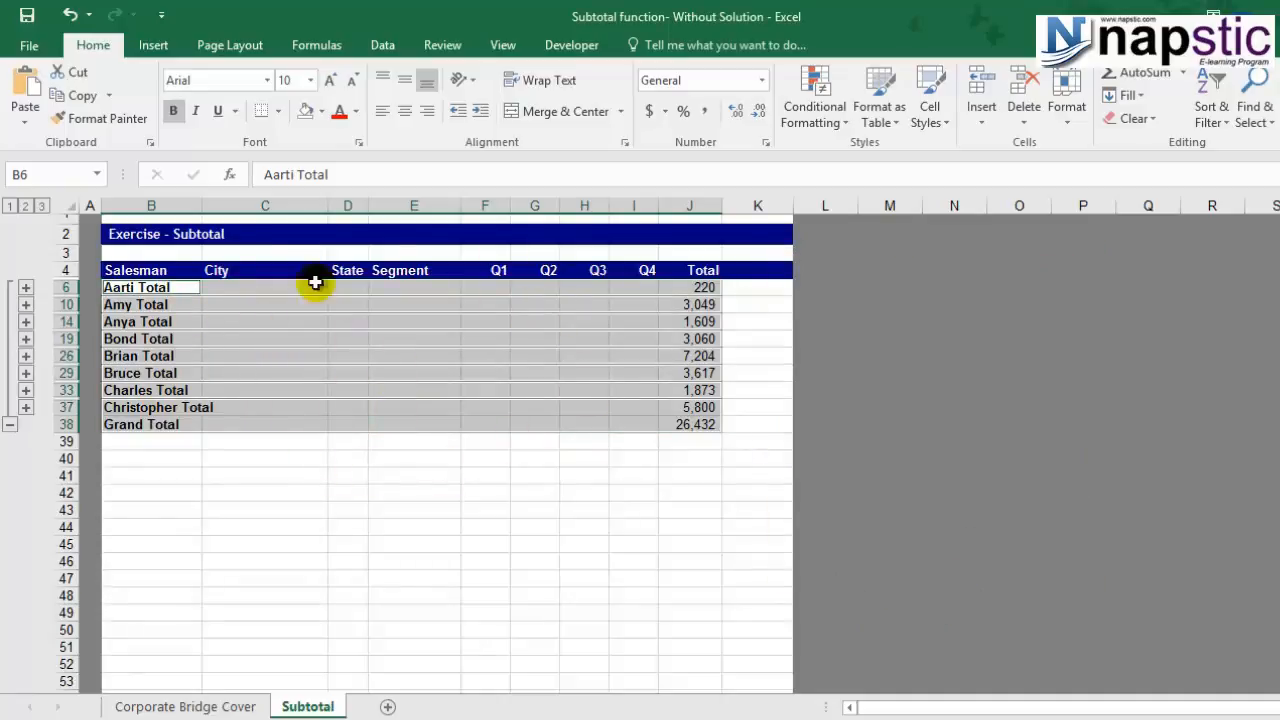
Fill the selected visible subtotal rows with yellow and expand the outline to level 3 to review the highlighting.
left_click(321, 111)
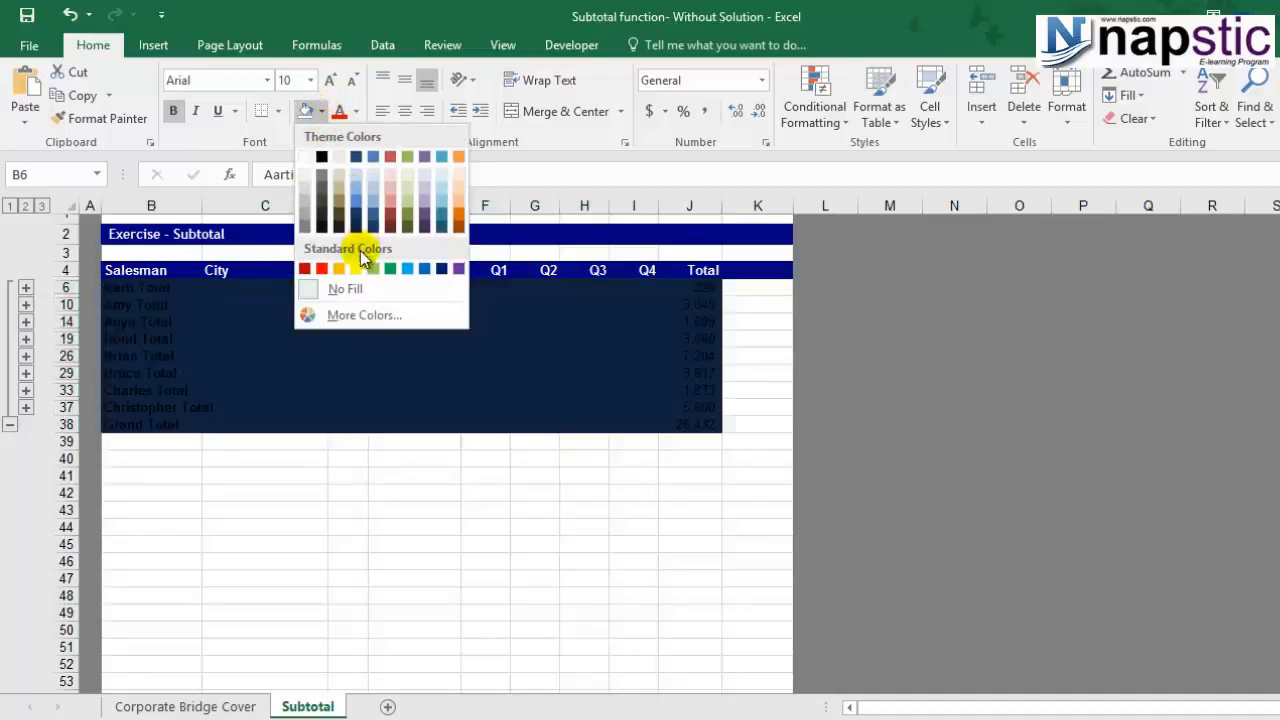
left_click(355, 268)
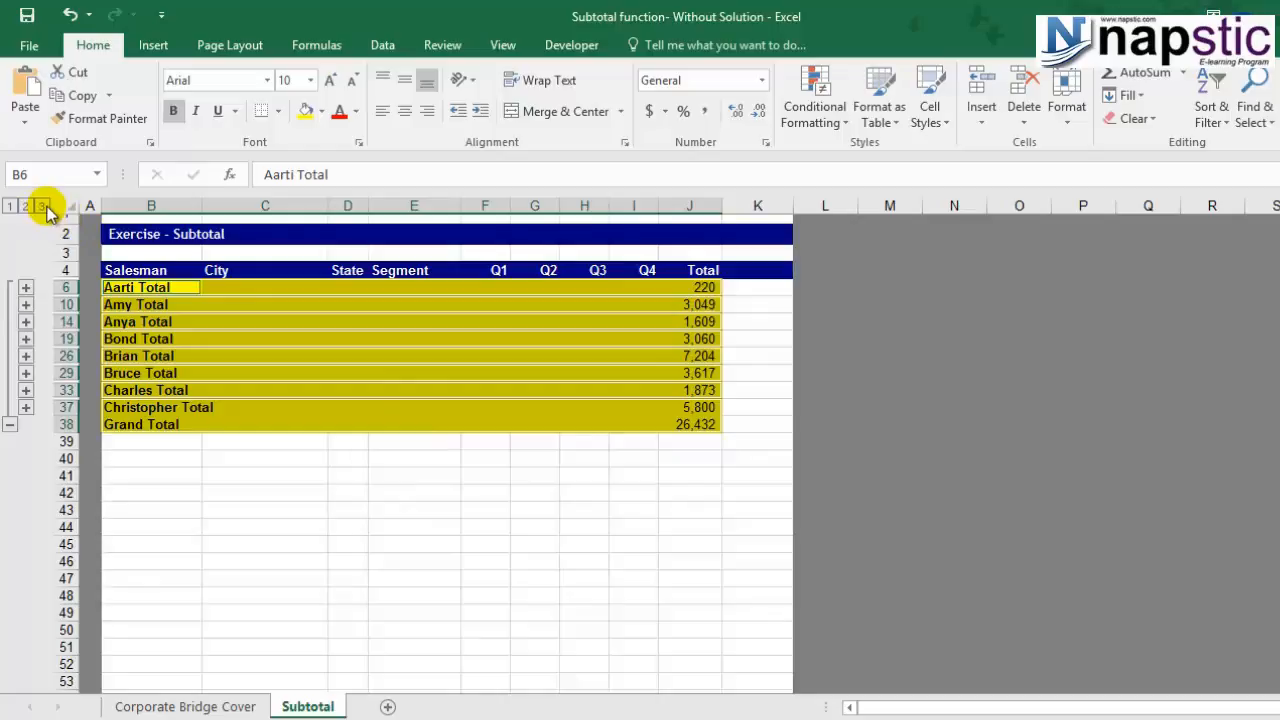
left_click(46, 205)
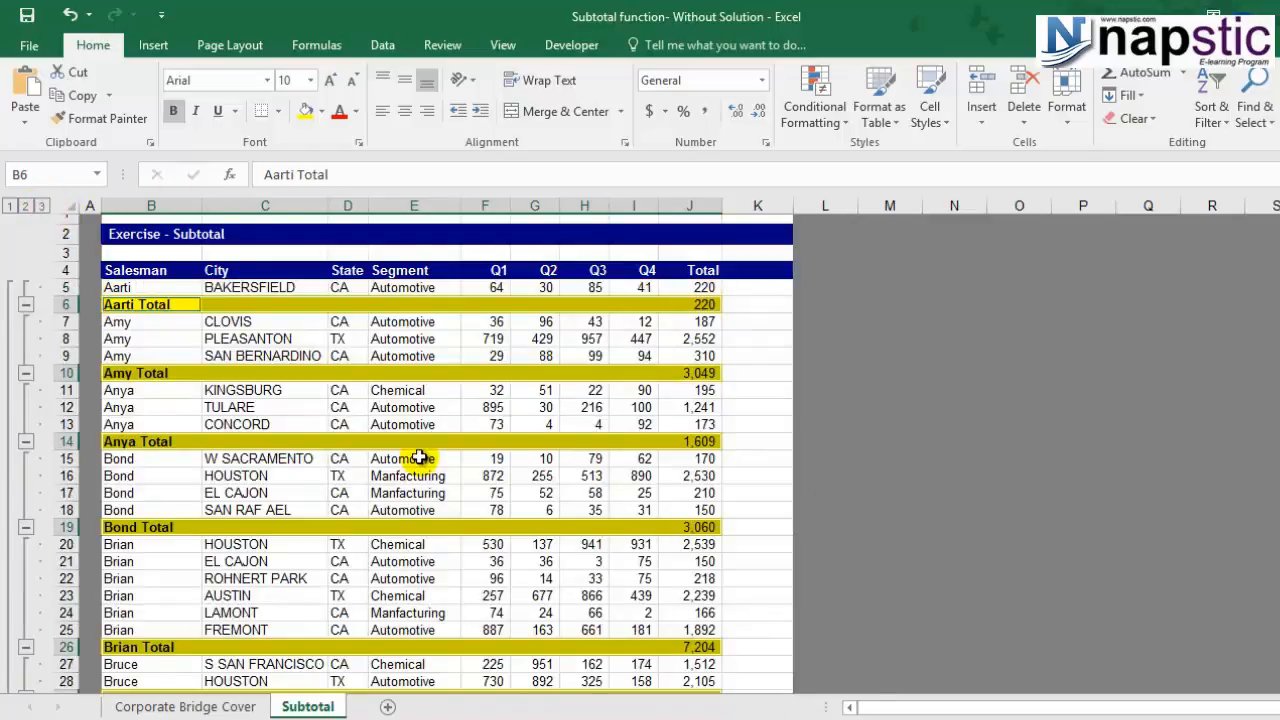
scroll(419, 457, "down", 5)
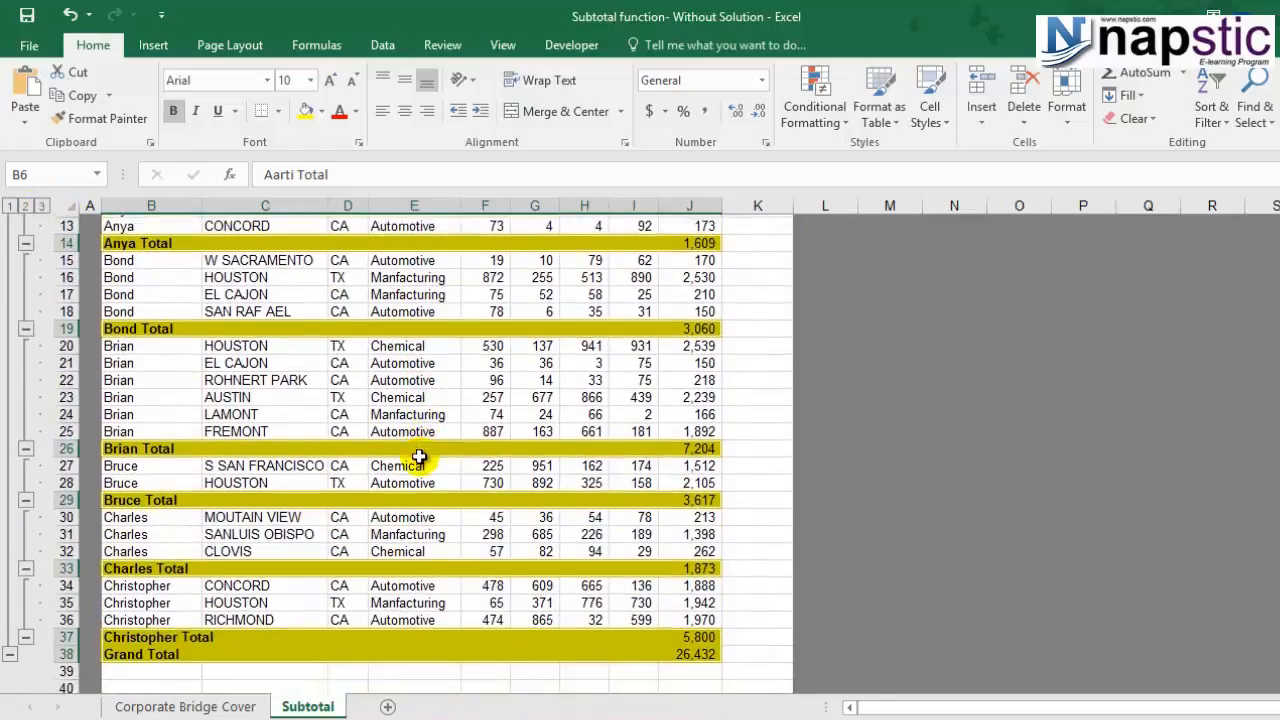
scroll(419, 457, "up", 5)
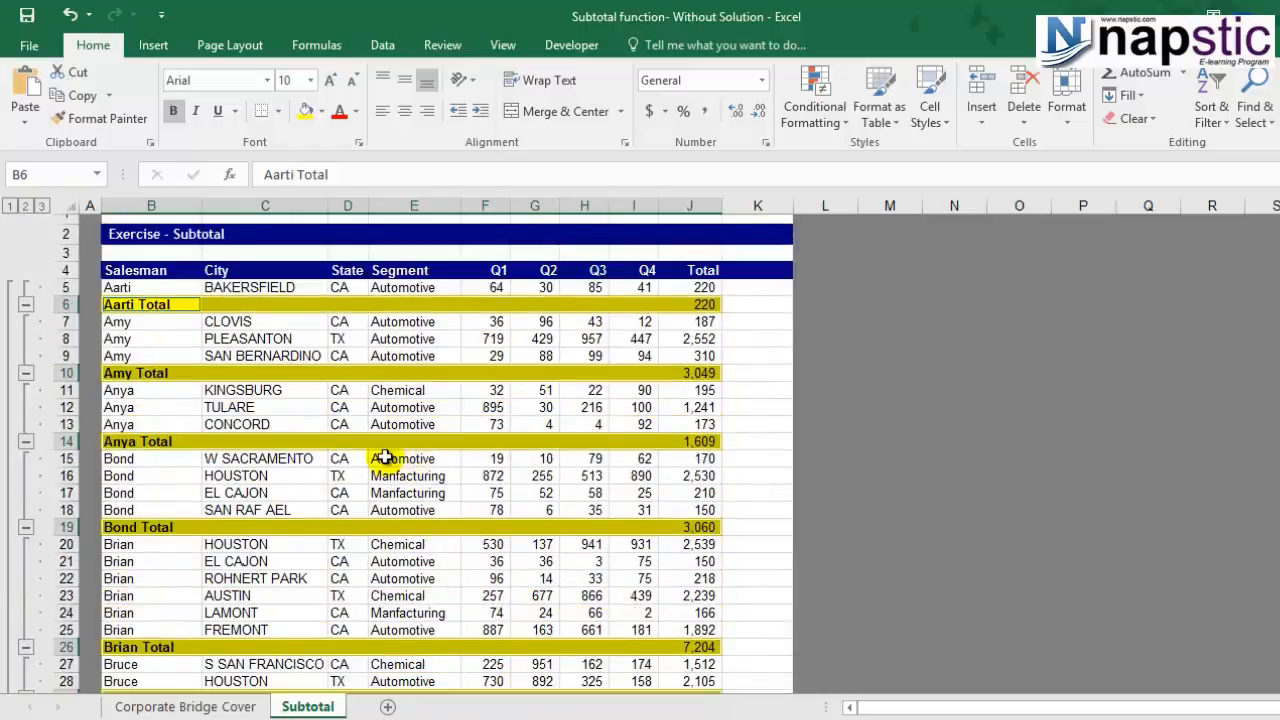
Examine the highlighted salesman total rows one by one, from row 6 down to the Grand Total in row 38.
left_click(160, 339)
left_click(146, 306)
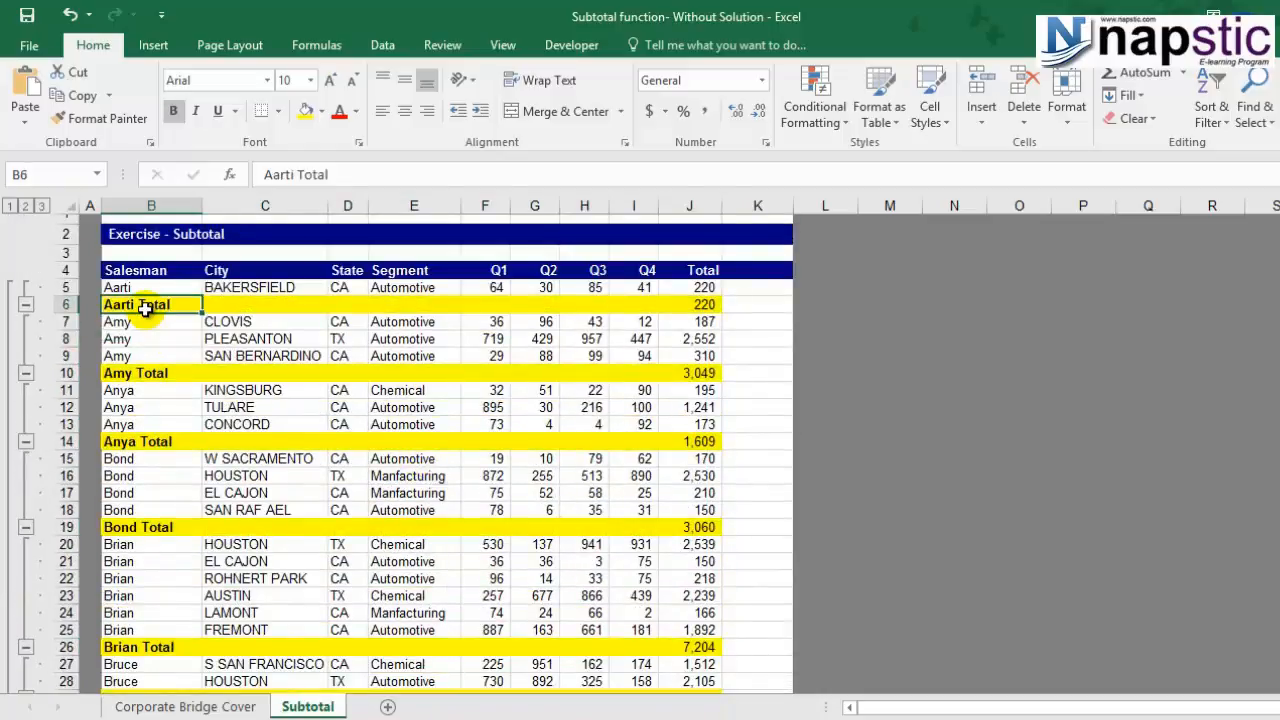
left_click(149, 372)
left_click(161, 440)
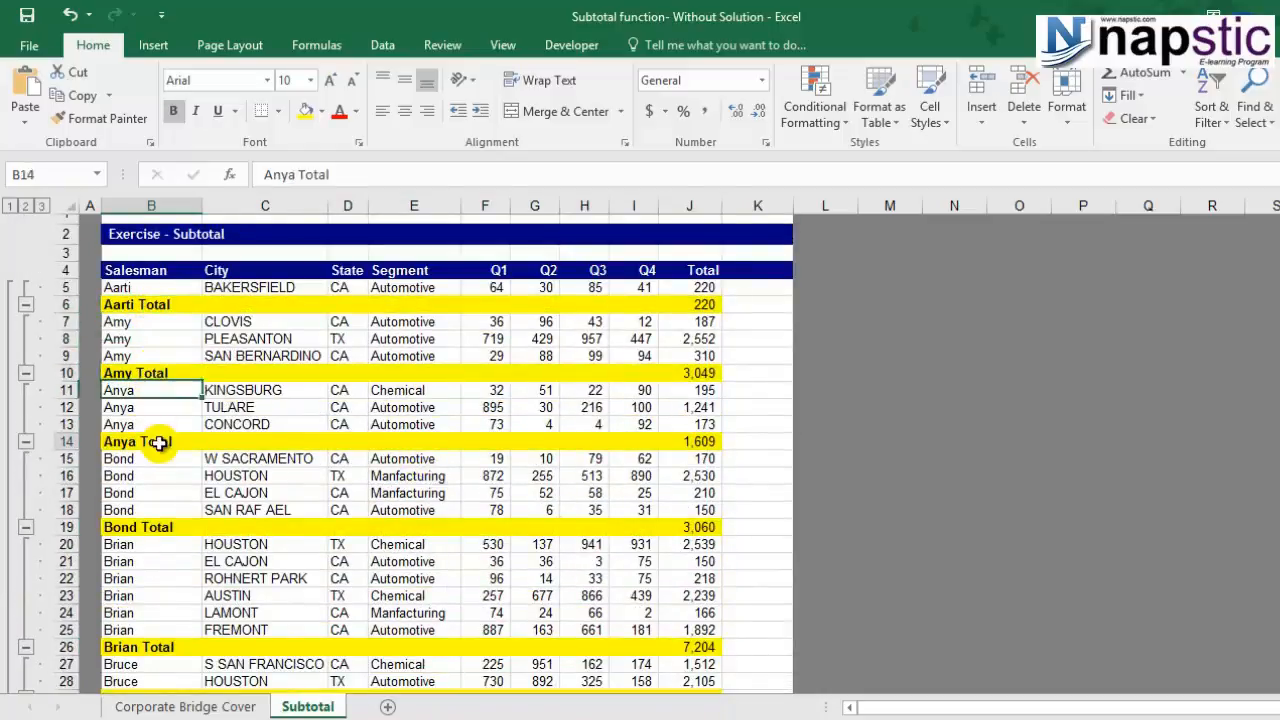
left_click(163, 529)
scroll(165, 527, "down", 4)
left_click(164, 496)
left_click(163, 566)
left_click(160, 634)
left_click(160, 651)
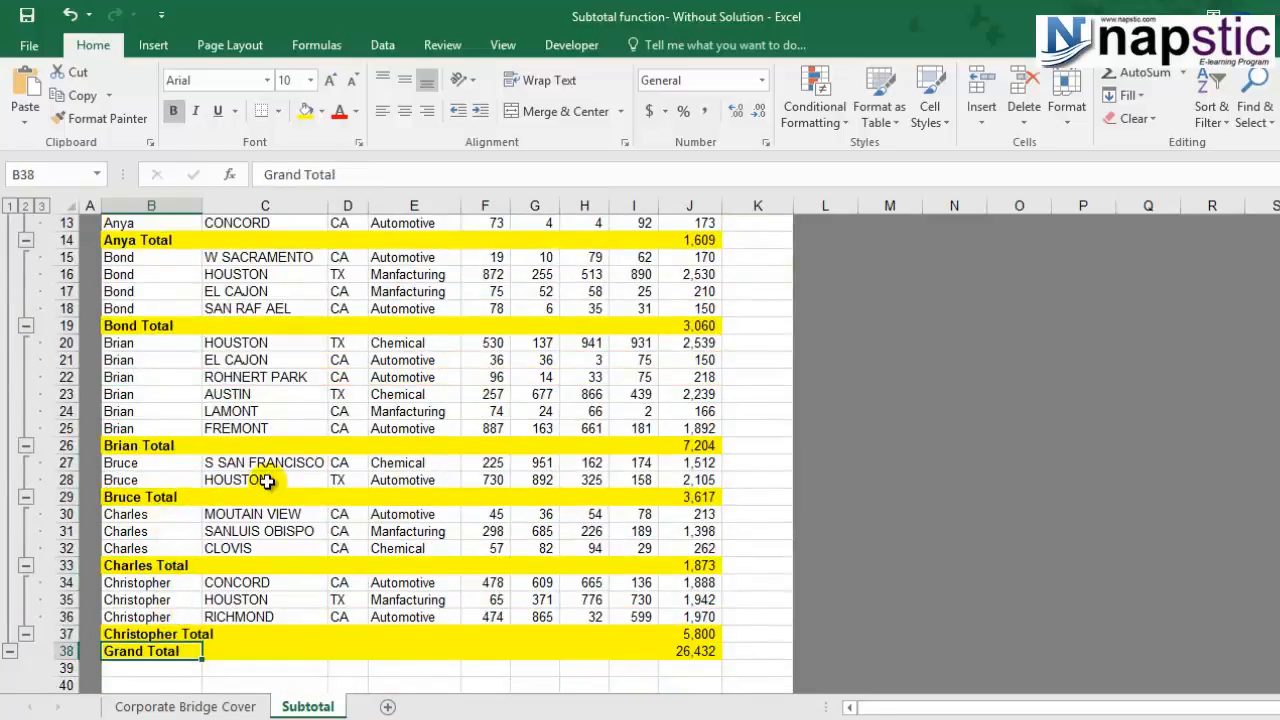
Check the first salesman's total row and its SUBTOTAL formula in J6.
scroll(266, 481, "up", 4)
left_click(135, 304)
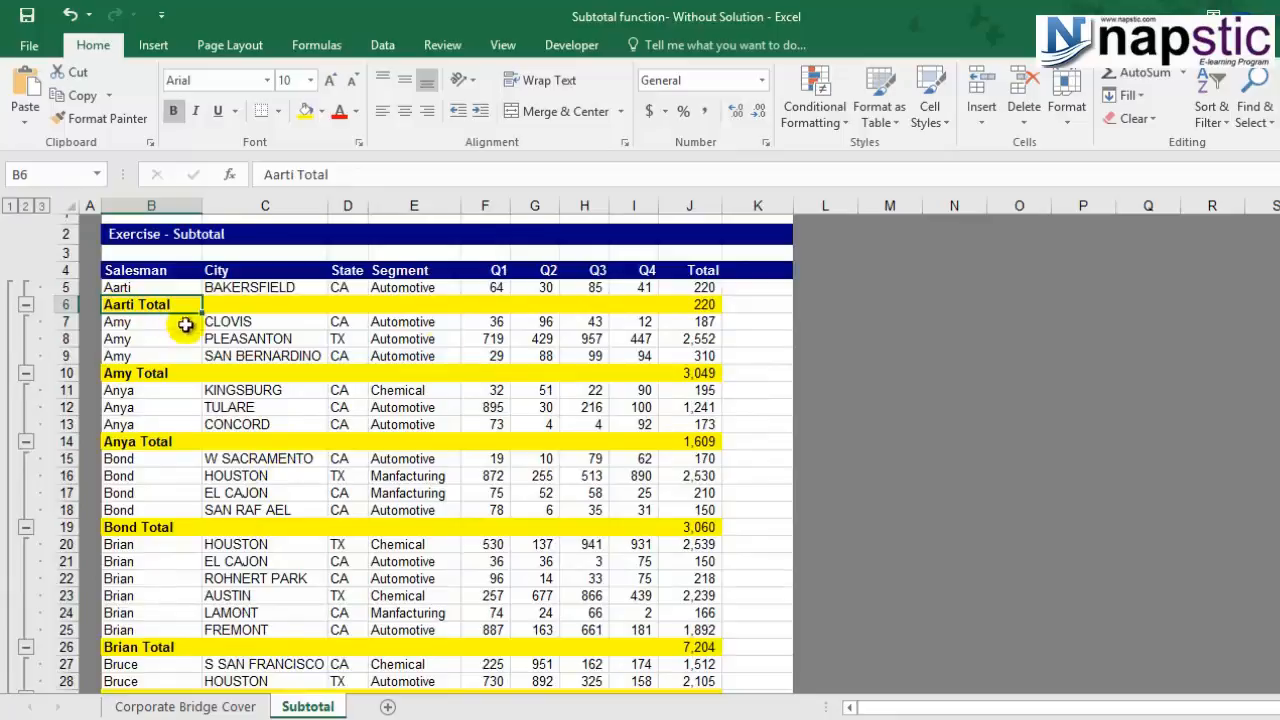
left_click(677, 307)
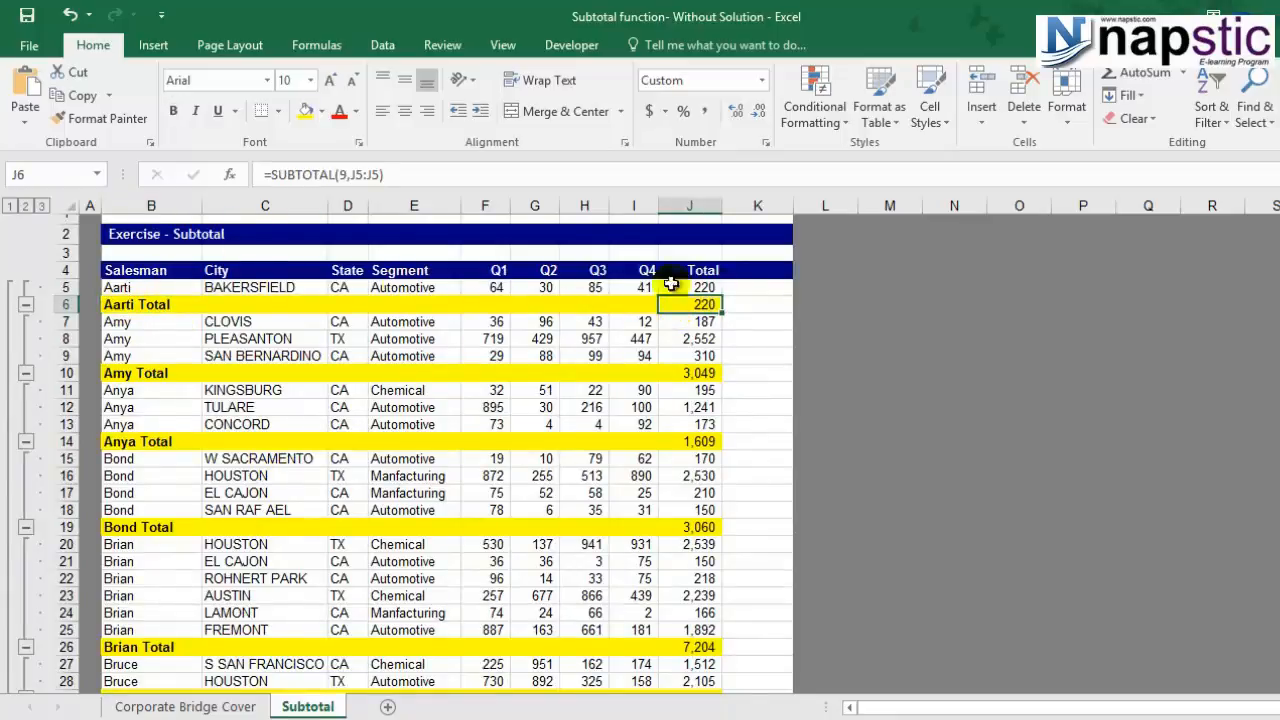